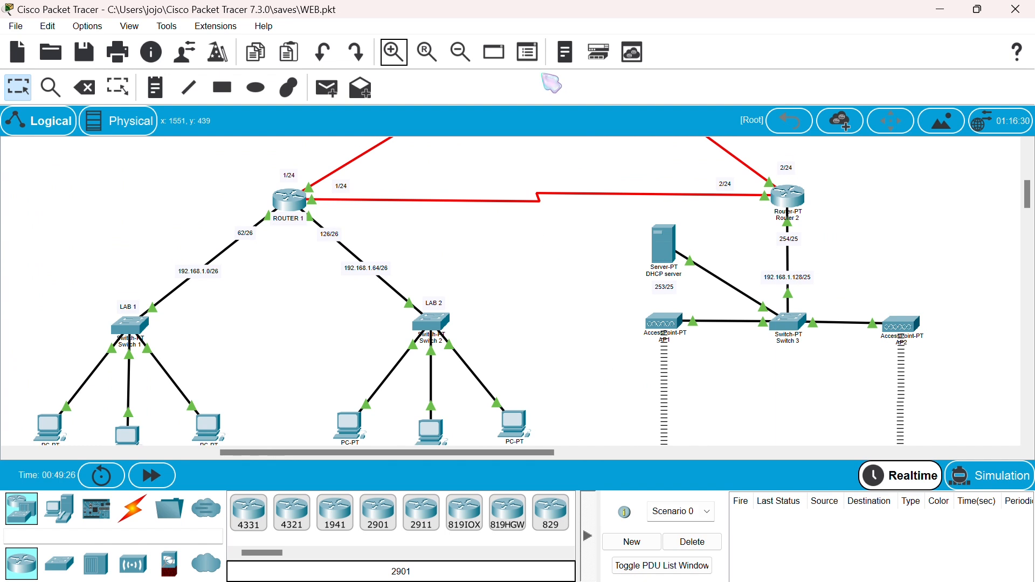
Test connectivity from PC1 in LAB 1 to the web server by pinging 43.43.43.1 in its command prompt
{"action": "left_click", "coordinate": [461, 53]}
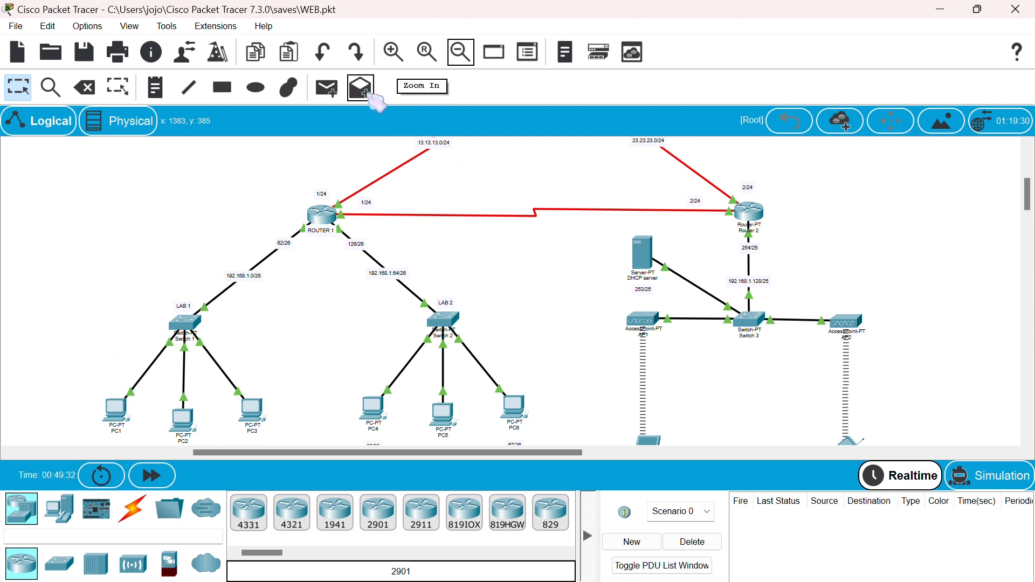
{"action": "scroll", "coordinate": [331, 163], "scroll_direction": "down", "scroll_amount": 3}
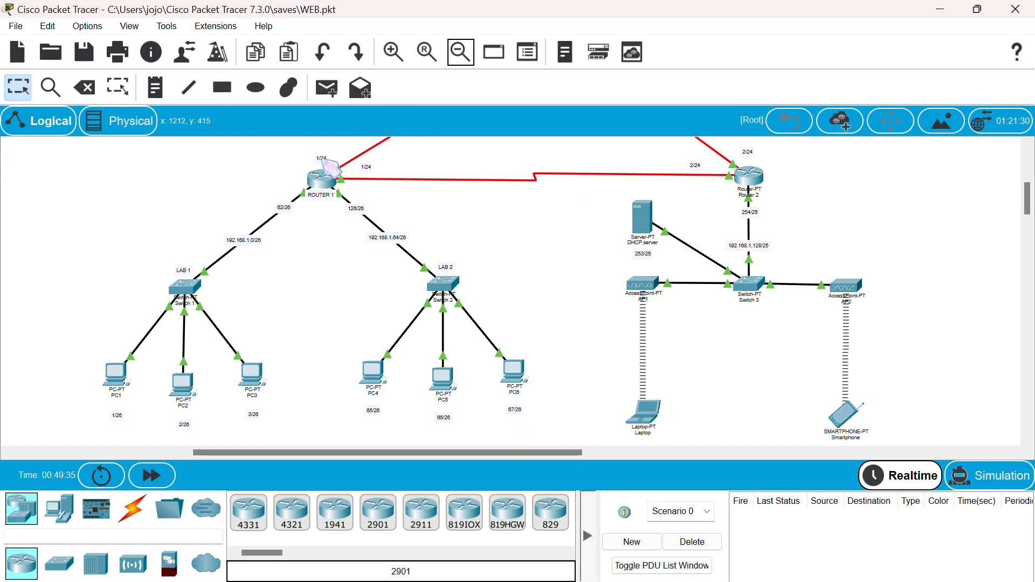
{"action": "scroll", "coordinate": [340, 224], "scroll_direction": "down", "scroll_amount": 4}
{"action": "scroll", "coordinate": [340, 224], "scroll_direction": "left", "scroll_amount": 5}
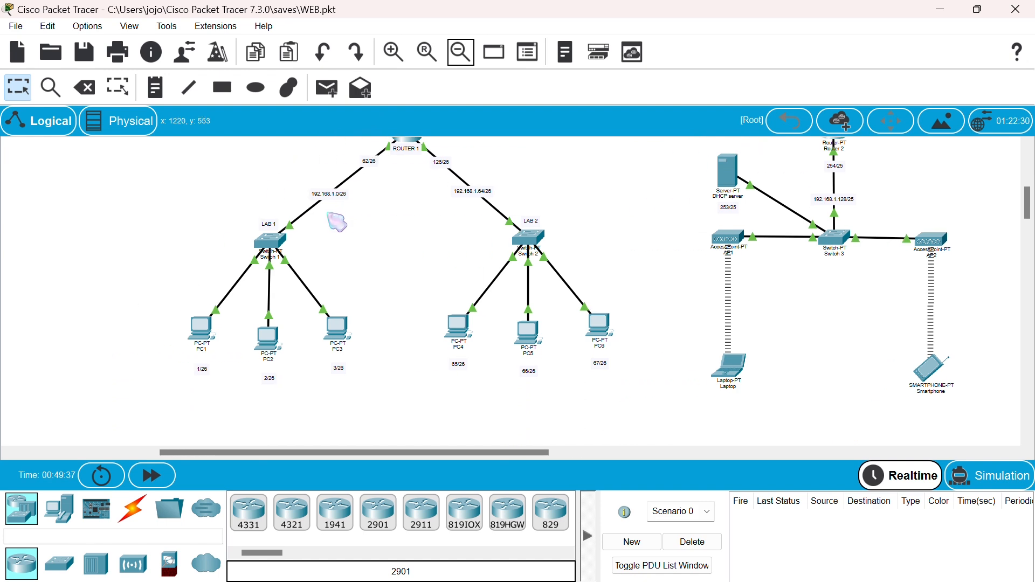
{"action": "scroll", "coordinate": [340, 224], "scroll_direction": "up", "scroll_amount": 3}
{"action": "left_click", "coordinate": [393, 53]}
{"action": "scroll", "coordinate": [340, 192], "scroll_direction": "down", "scroll_amount": 2}
{"action": "scroll", "coordinate": [339, 192], "scroll_direction": "left", "scroll_amount": 6}
{"action": "left_click", "coordinate": [280, 353]}
{"action": "scroll", "coordinate": [701, 159], "scroll_direction": "right", "scroll_amount": 2}
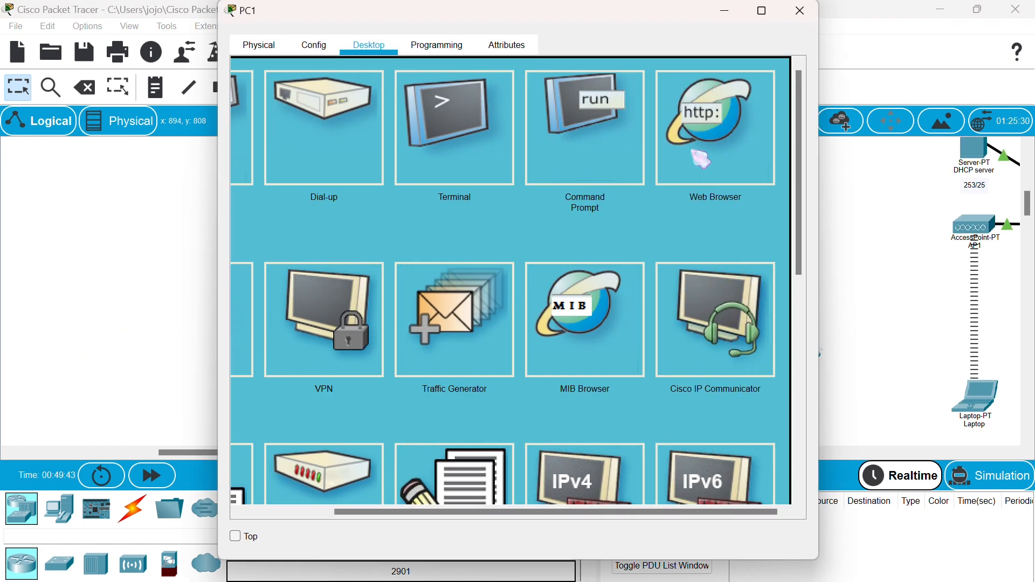
{"action": "left_click", "coordinate": [591, 150]}
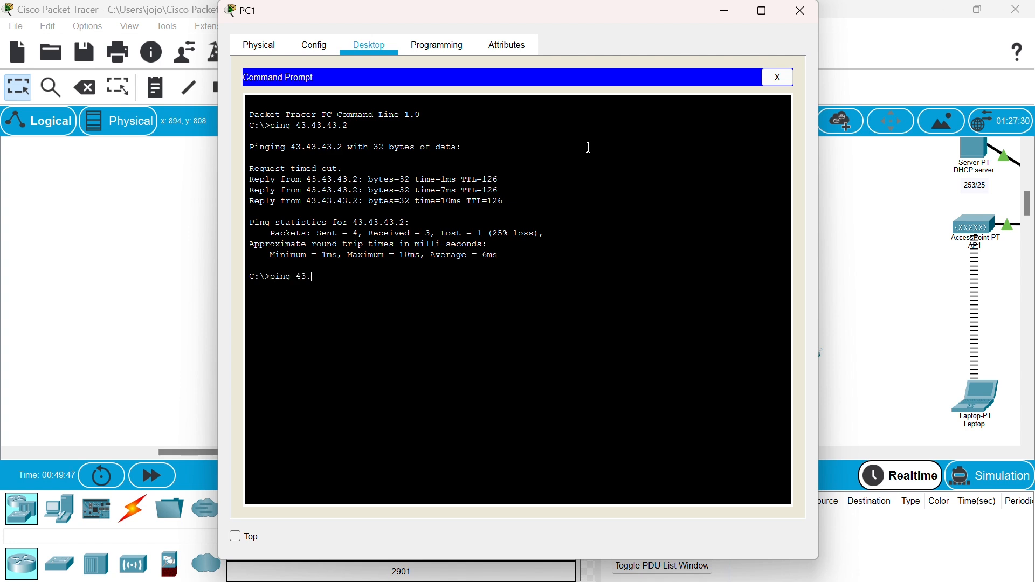
{"action": "type", "text": "1"}
{"action": "key", "text": "Return"}
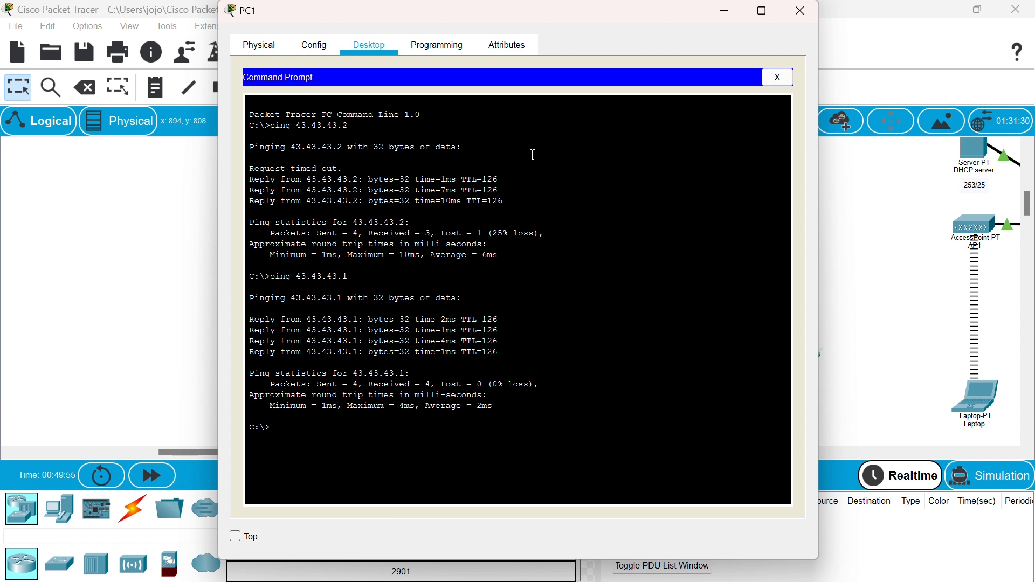
{"action": "left_click", "coordinate": [802, 10]}
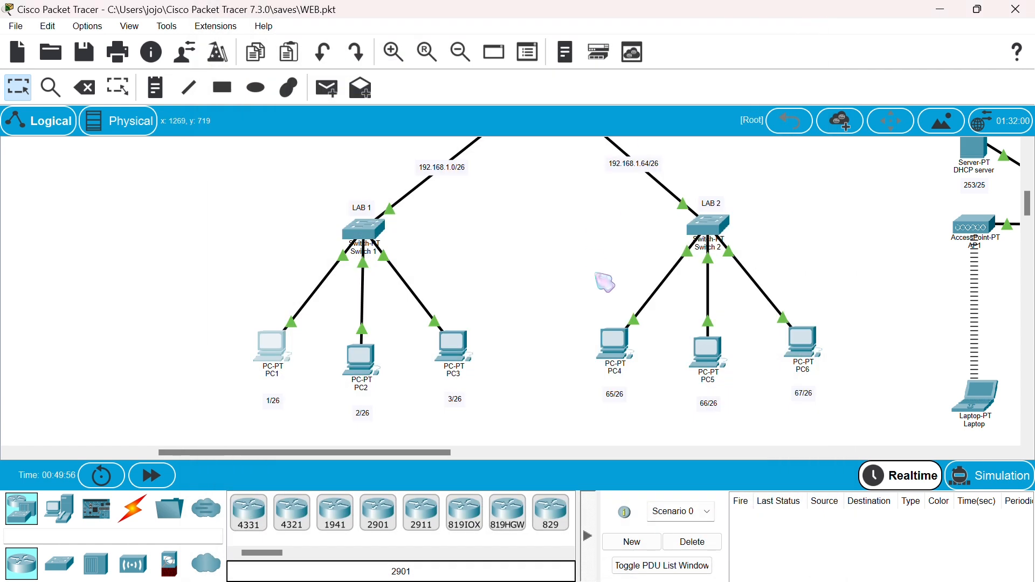
Ping 43.43.43.1 from the command prompt of PC4 in LAB 2 and close the device window
{"action": "left_click", "coordinate": [636, 345]}
{"action": "left_click", "coordinate": [660, 153]}
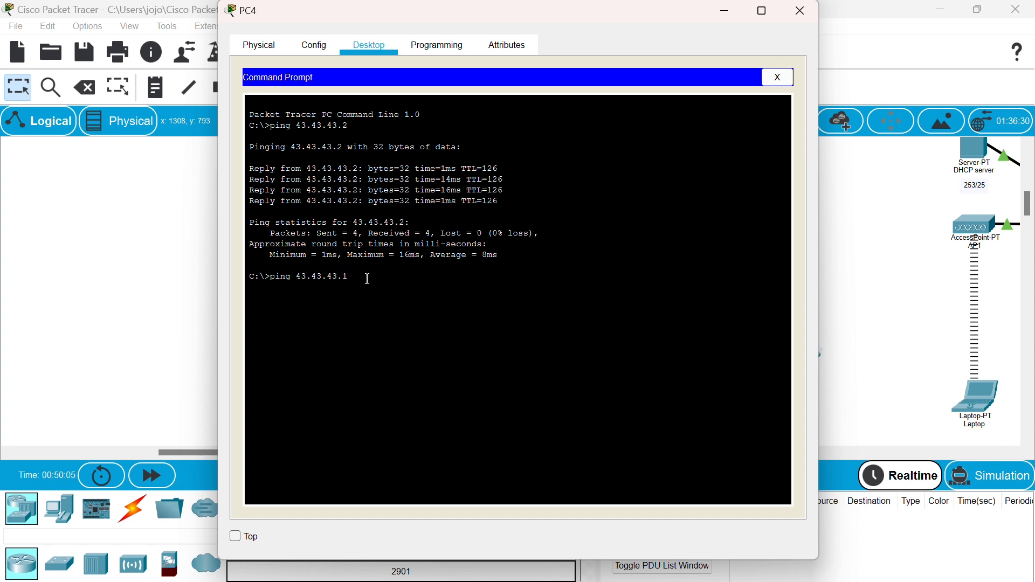
{"action": "key", "text": "Return"}
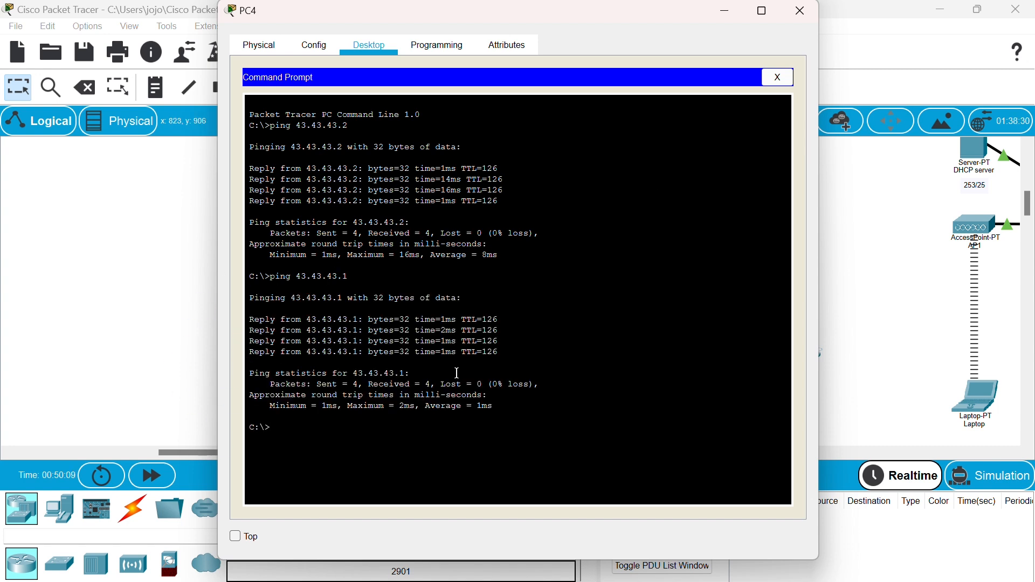
{"action": "left_click", "coordinate": [802, 11]}
Ping 43.43.43.1 from the command prompt of the wireless laptop connected to AP1
{"action": "scroll", "coordinate": [790, 286], "scroll_direction": "right", "scroll_amount": 10}
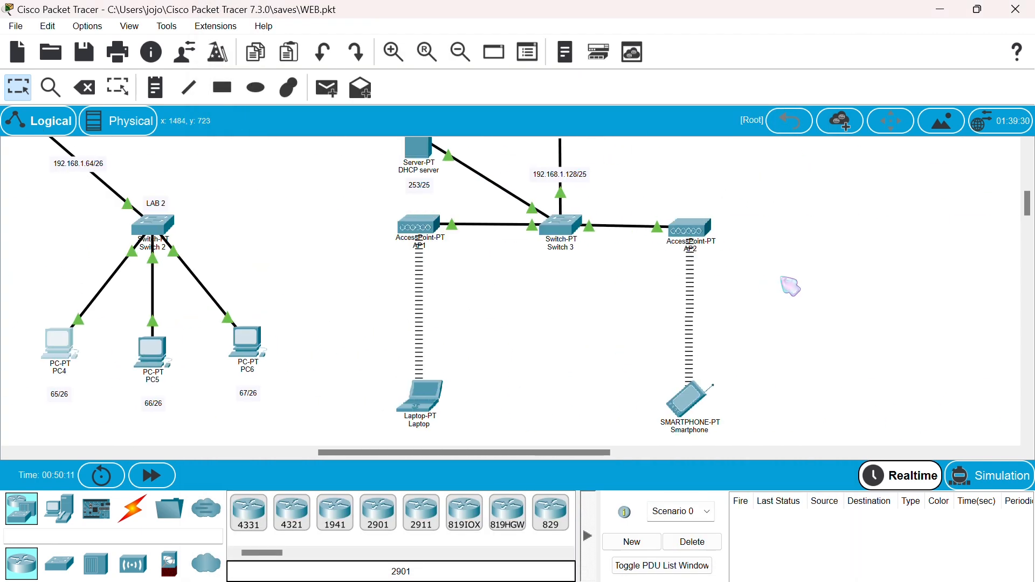
{"action": "scroll", "coordinate": [790, 286], "scroll_direction": "right", "scroll_amount": 1}
{"action": "left_click", "coordinate": [407, 401]}
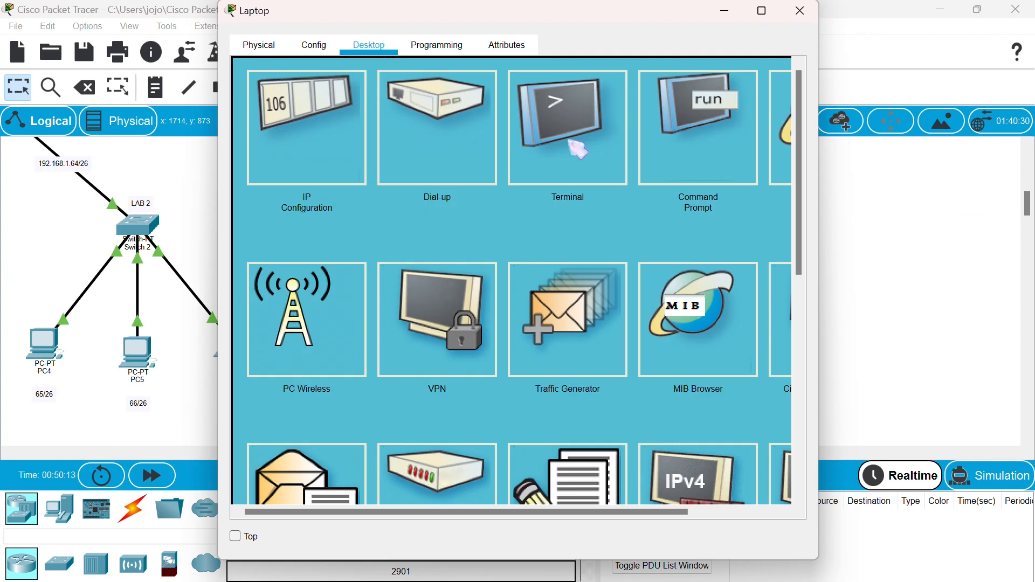
{"action": "left_click", "coordinate": [678, 152]}
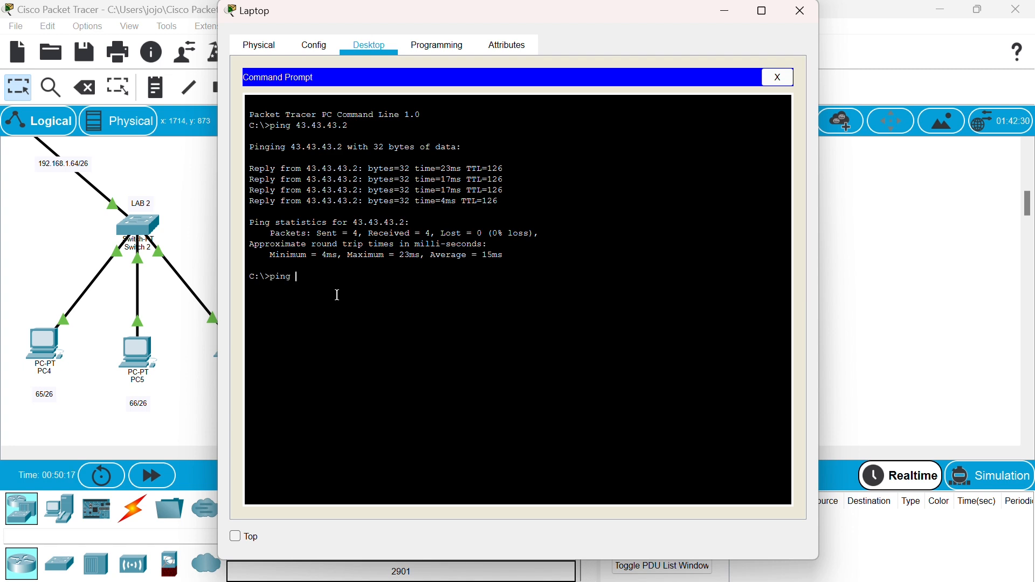
{"action": "type", "text": "ping 43.43.433.1"}
{"action": "key", "text": "Return"}
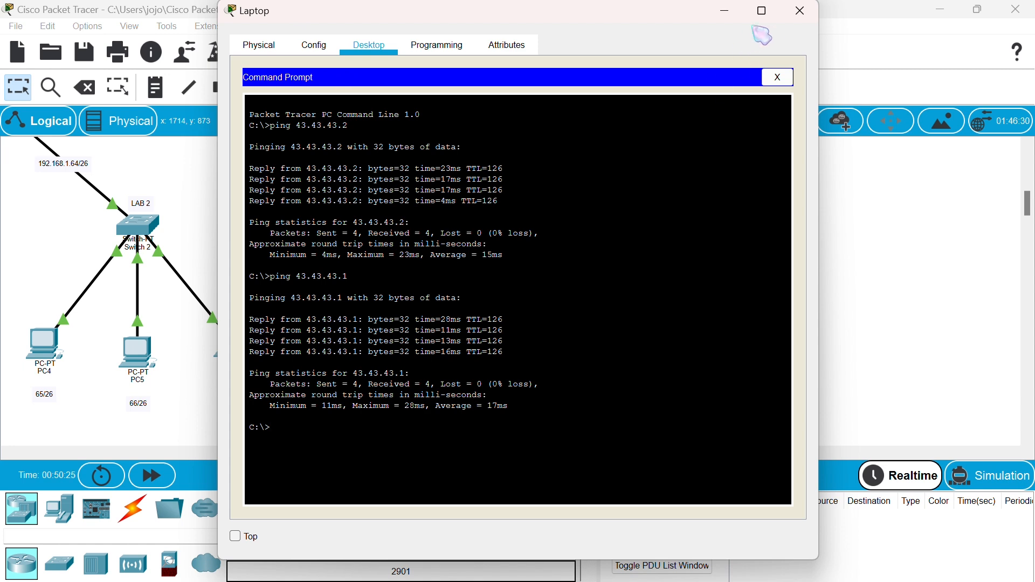
{"action": "left_click", "coordinate": [800, 11]}
Ping 43.43.43.1 from the command prompt of the smartphone connected to AP2
{"action": "scroll", "coordinate": [647, 314], "scroll_direction": "right", "scroll_amount": 3}
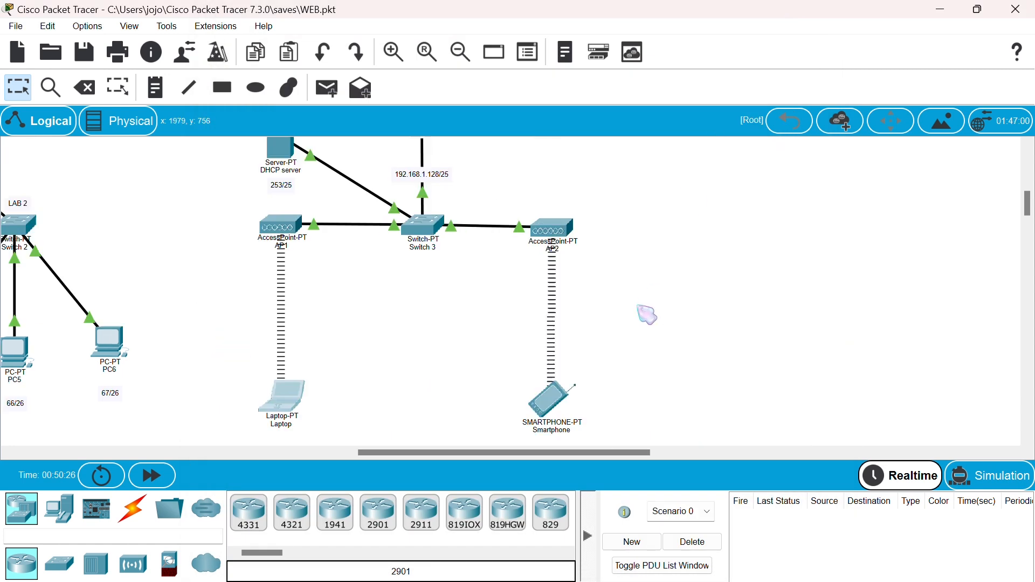
{"action": "left_click", "coordinate": [545, 392]}
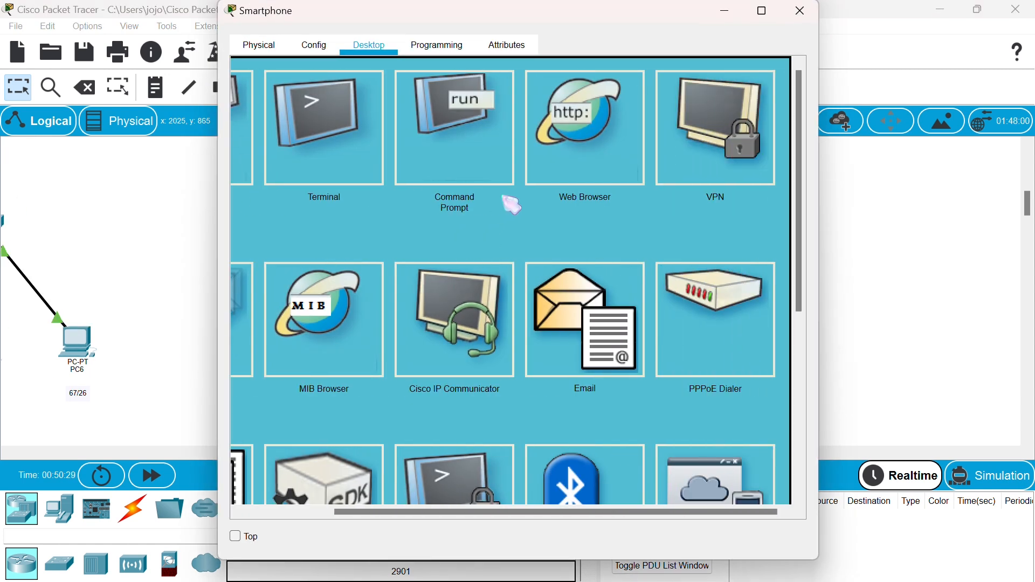
{"action": "left_click", "coordinate": [452, 154]}
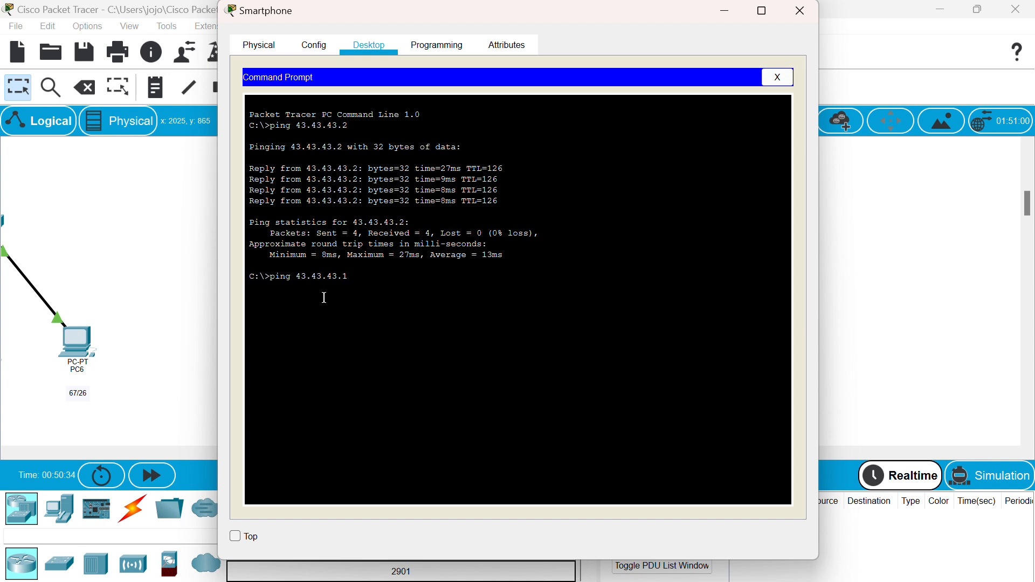
{"action": "type", "text": "ping 43.43.43.1"}
{"action": "key", "text": "Return"}
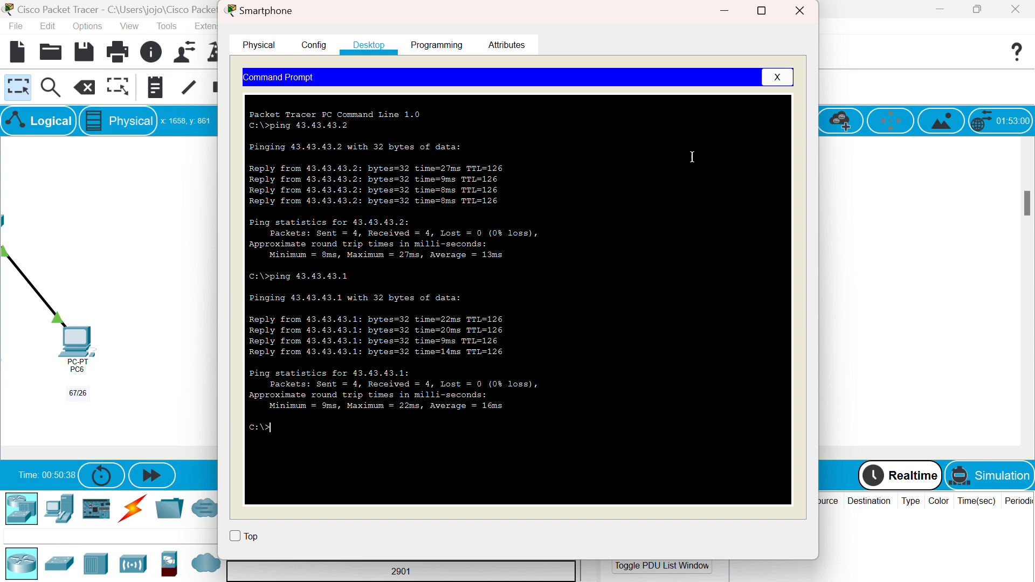
{"action": "left_click", "coordinate": [796, 11]}
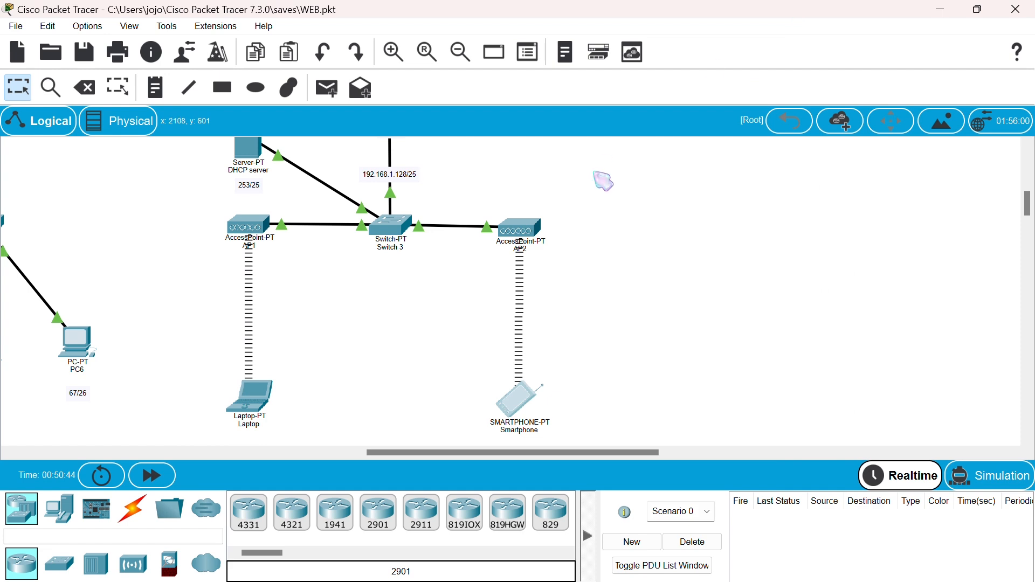
Open index.html for editing in the HTTP service of the WEB server connected to Switch 4
{"action": "scroll", "coordinate": [603, 180], "scroll_direction": "left", "scroll_amount": 10}
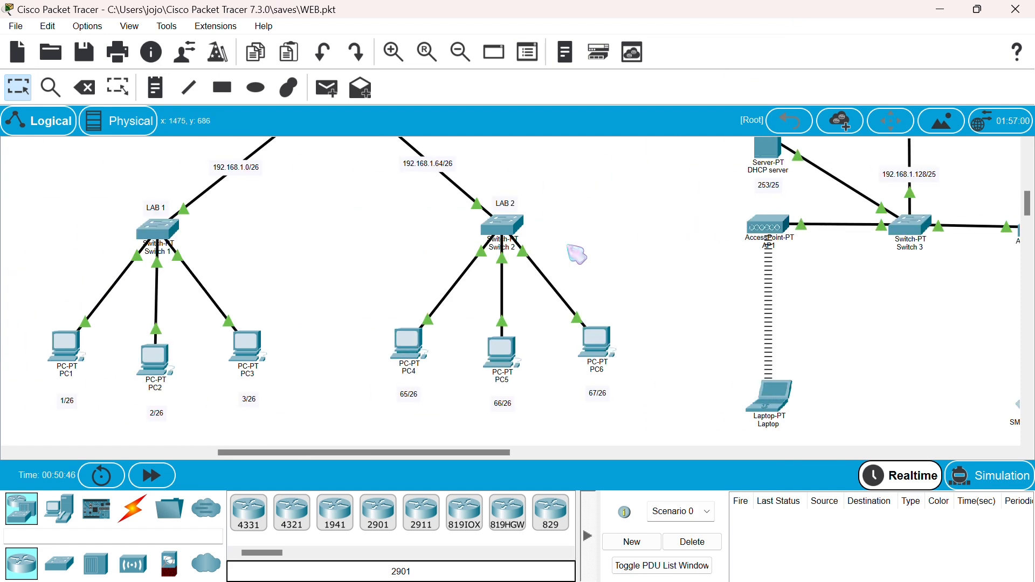
{"action": "scroll", "coordinate": [576, 253], "scroll_direction": "up", "scroll_amount": 10}
{"action": "scroll", "coordinate": [577, 254], "scroll_direction": "right", "scroll_amount": 6}
{"action": "scroll", "coordinate": [577, 254], "scroll_direction": "up", "scroll_amount": 5}
{"action": "scroll", "coordinate": [576, 252], "scroll_direction": "right", "scroll_amount": 8}
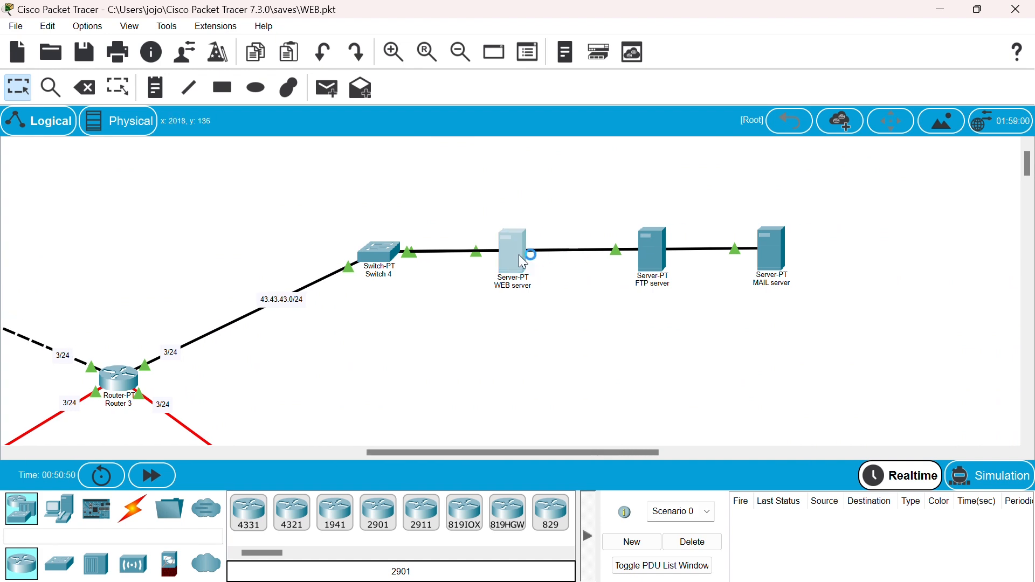
{"action": "left_click", "coordinate": [521, 256]}
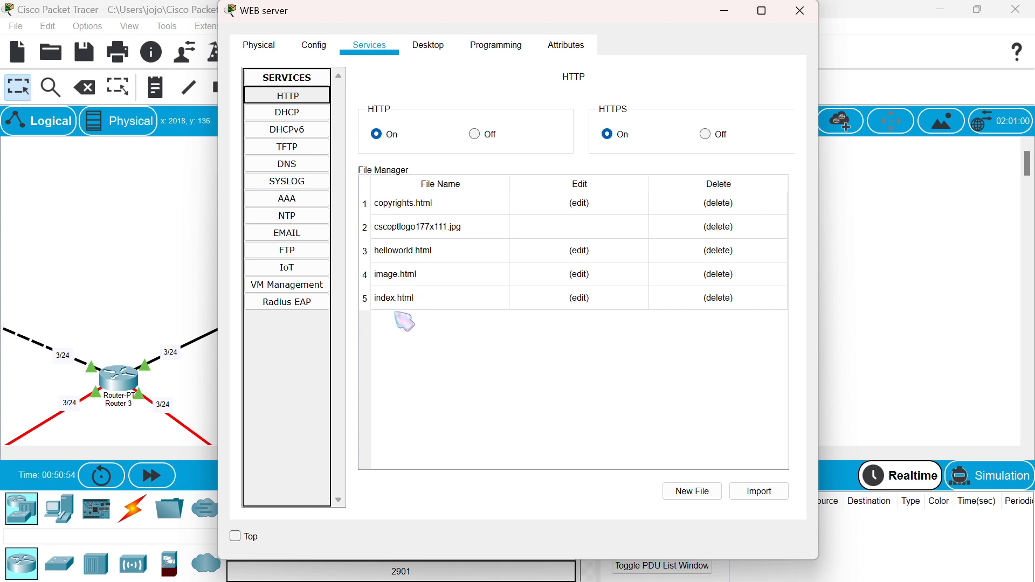
{"action": "left_click", "coordinate": [584, 298]}
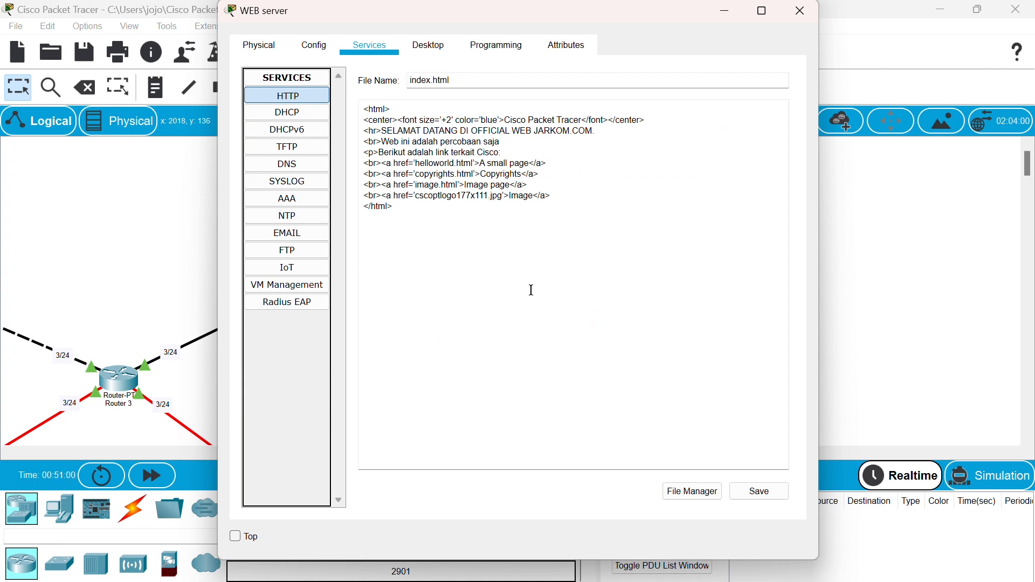
Save index.html on the WEB server with the "SELAMAT DATANG DI OFFICIAL WEB JARKOM.COM." page code and close the server window
{"action": "left_click", "coordinate": [419, 175]}
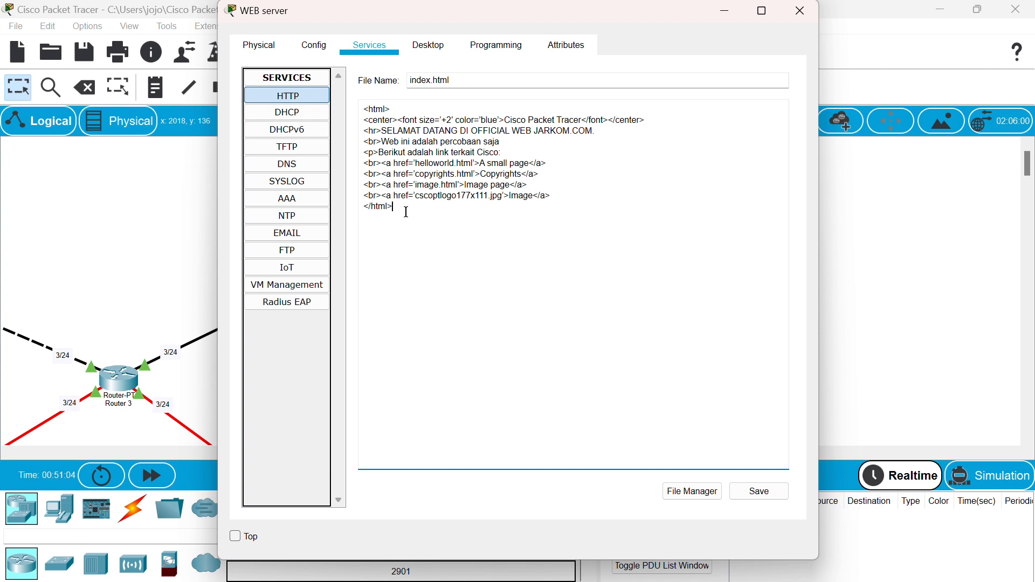
{"action": "left_click_drag", "start_coordinate": [359, 108], "coordinate": [437, 211]}
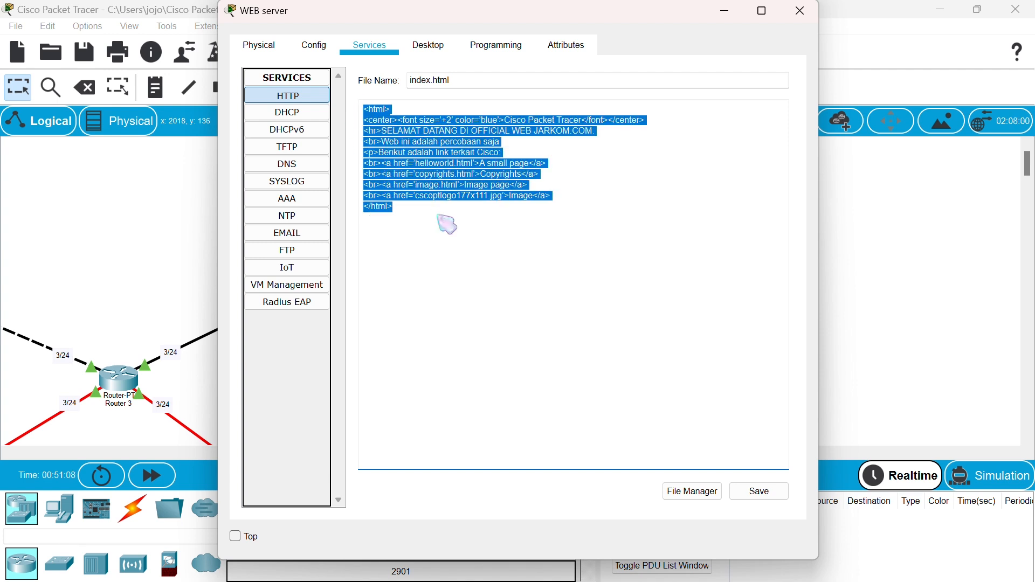
{"action": "key", "text": "super+v"}
{"action": "left_click", "coordinate": [489, 426]}
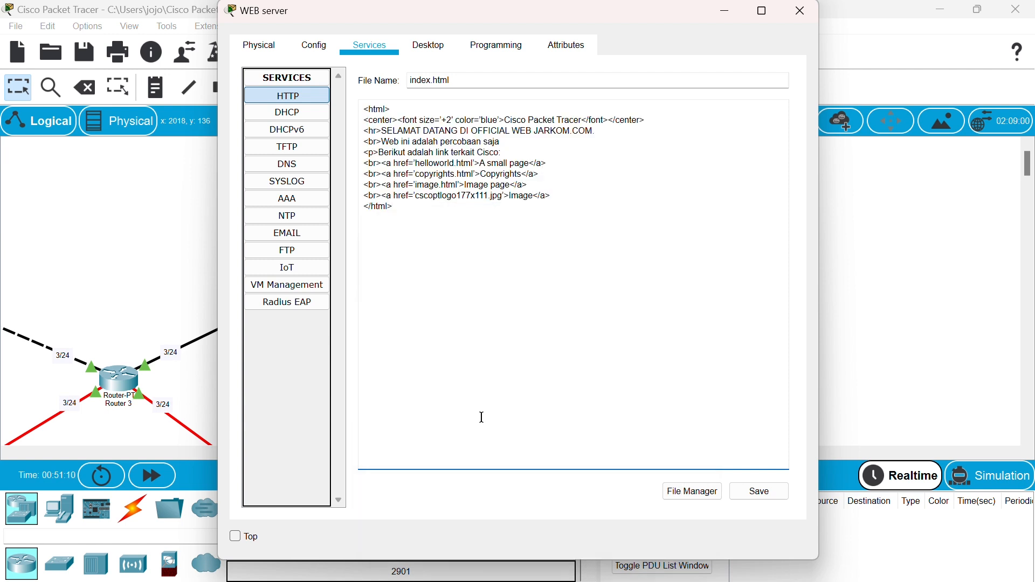
{"action": "left_click", "coordinate": [758, 497]}
{"action": "key", "text": "Return"}
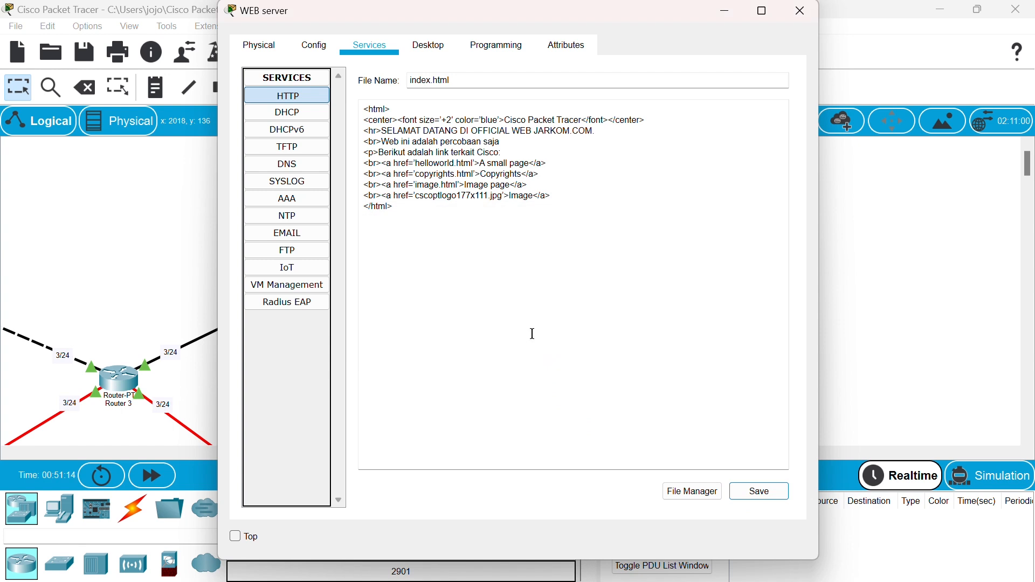
{"action": "left_click", "coordinate": [803, 11]}
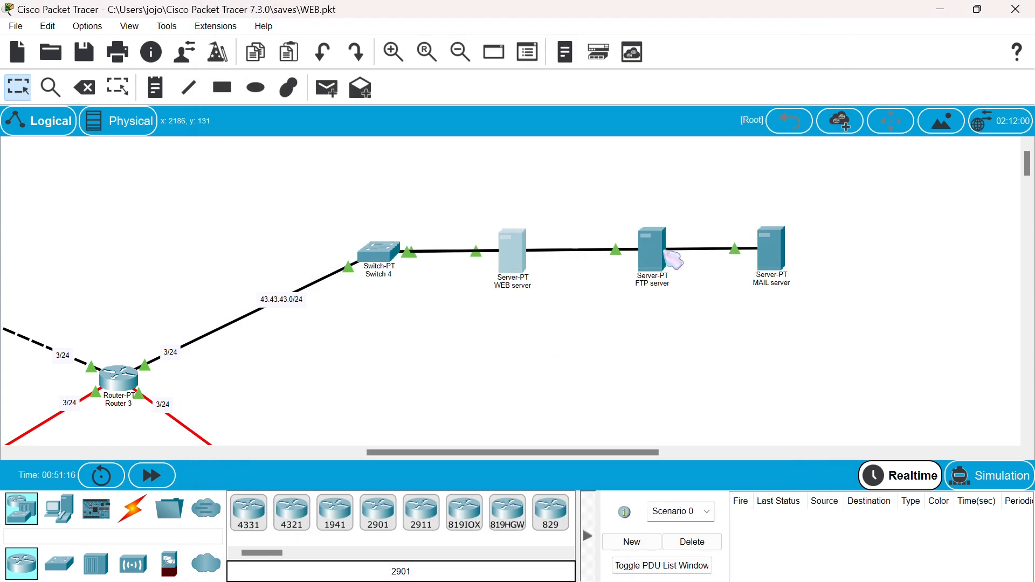
{"action": "scroll", "coordinate": [674, 261], "scroll_direction": "left", "scroll_amount": 5}
{"action": "scroll", "coordinate": [673, 261], "scroll_direction": "down", "scroll_amount": 10}
{"action": "scroll", "coordinate": [674, 261], "scroll_direction": "left", "scroll_amount": 2}
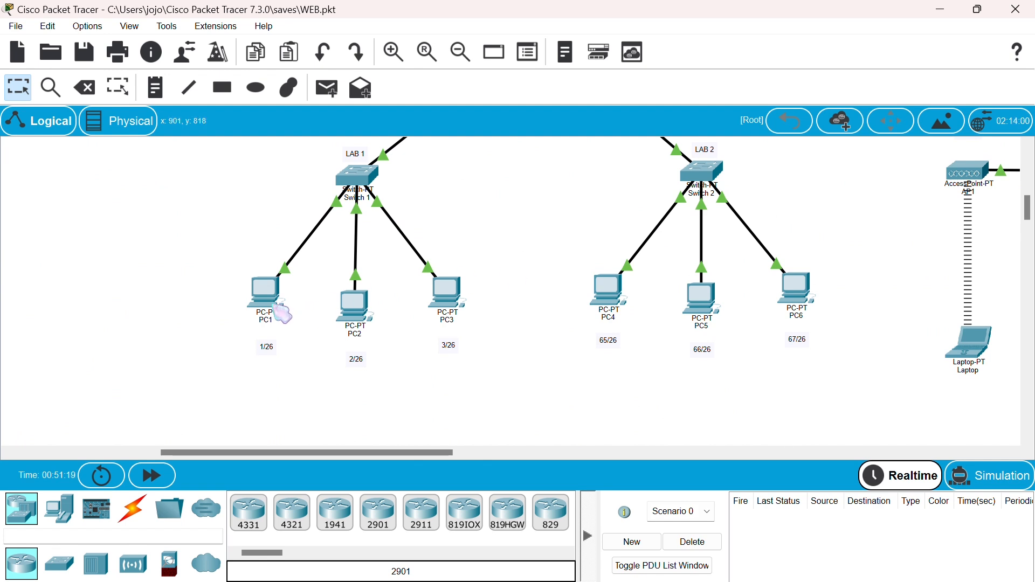
{"action": "left_click", "coordinate": [265, 294]}
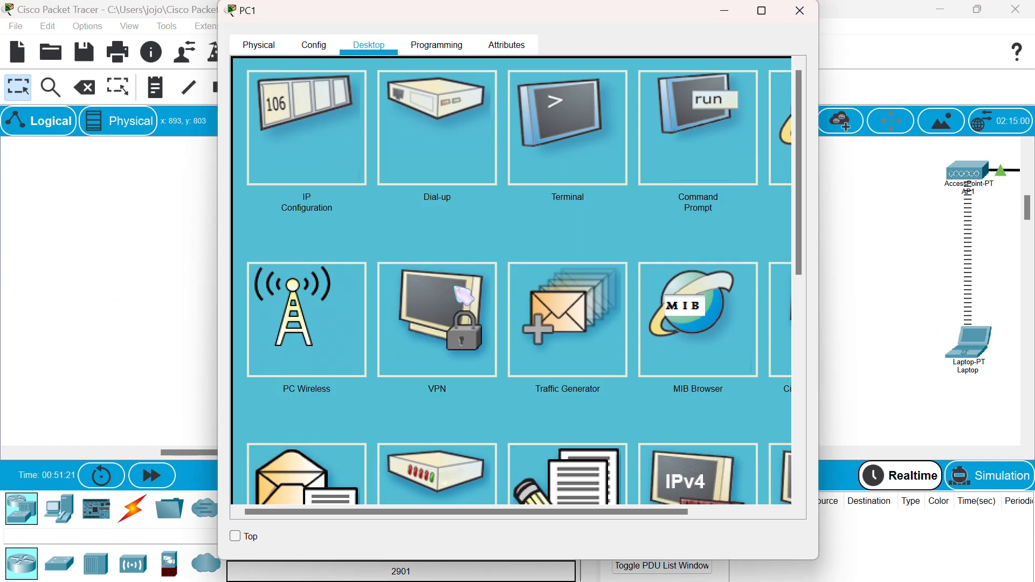
{"action": "scroll", "coordinate": [464, 295], "scroll_direction": "right", "scroll_amount": 3}
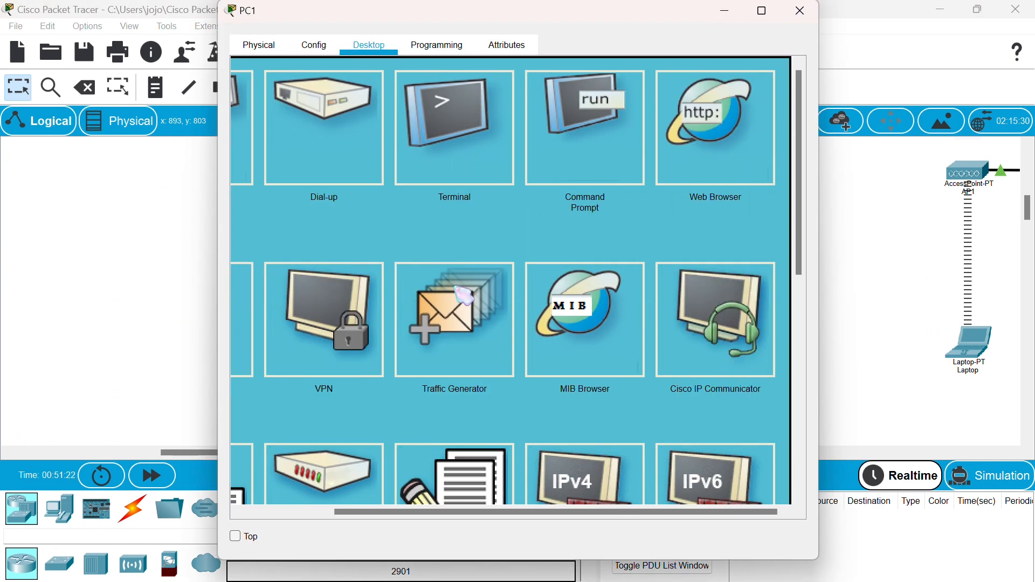
{"action": "left_click", "coordinate": [759, 129]}
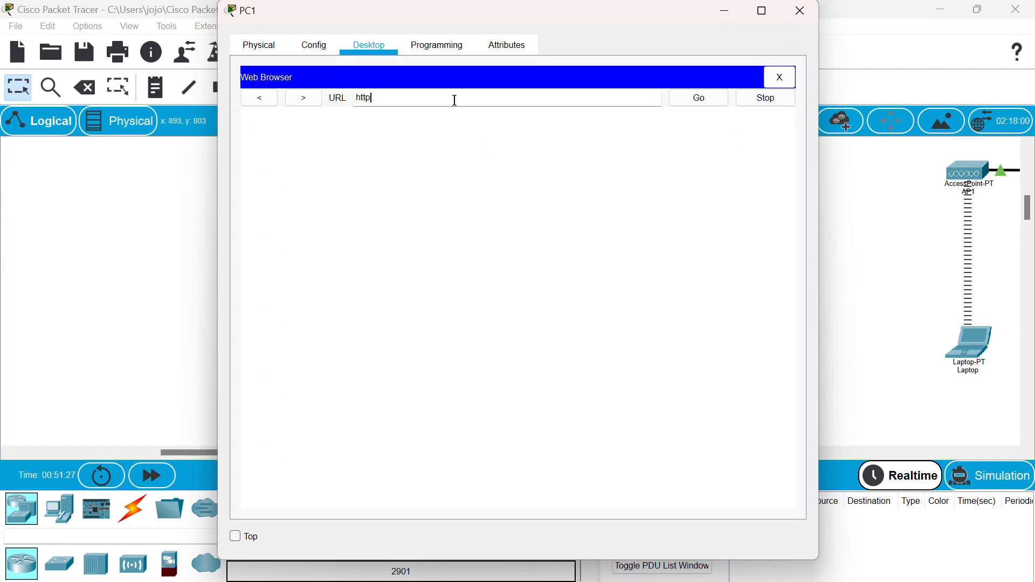
{"action": "type", "text": "http://43.43.43.1"}
{"action": "key", "text": "Return"}
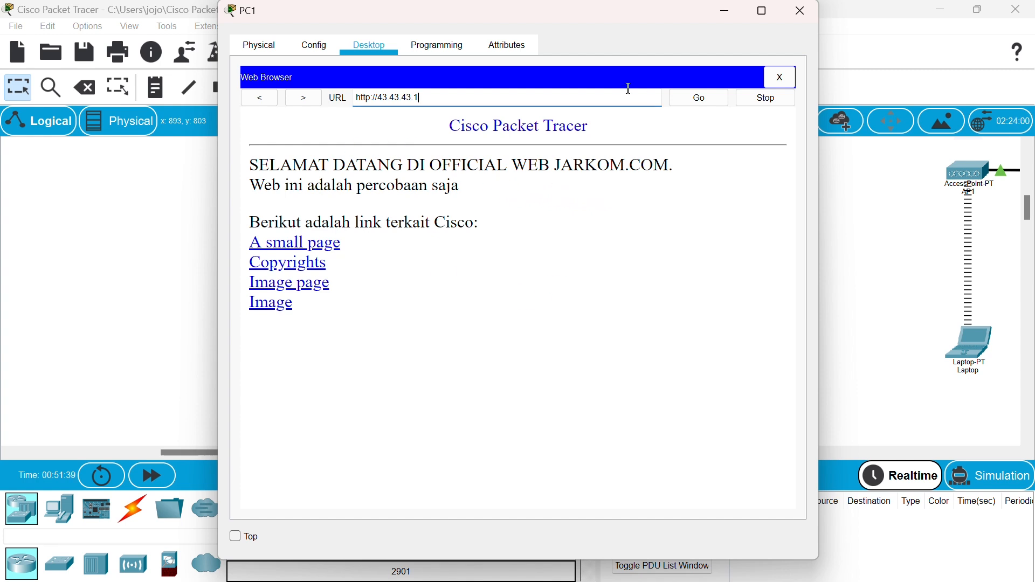
{"action": "left_click", "coordinate": [800, 11]}
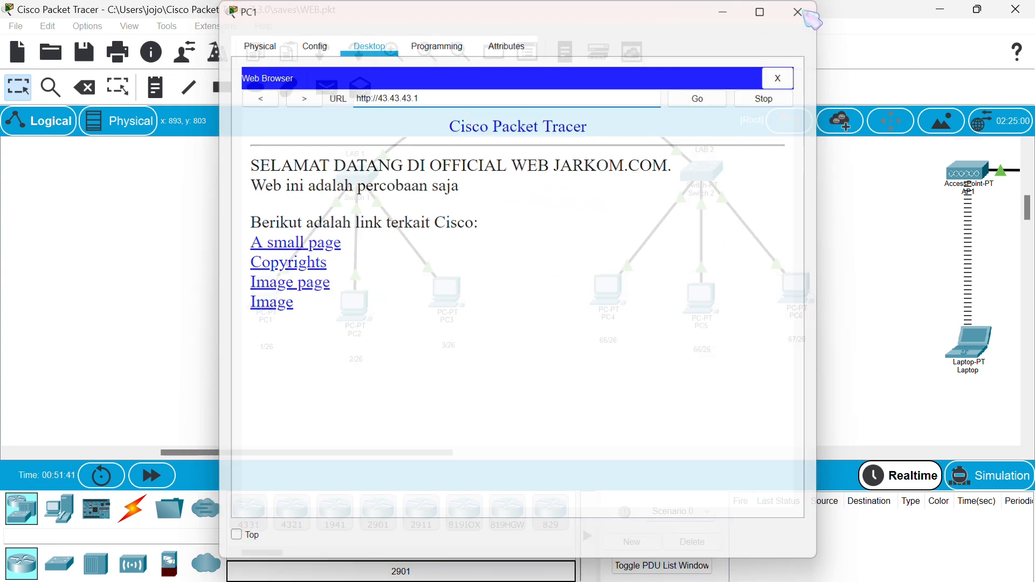
{"action": "left_click", "coordinate": [606, 283]}
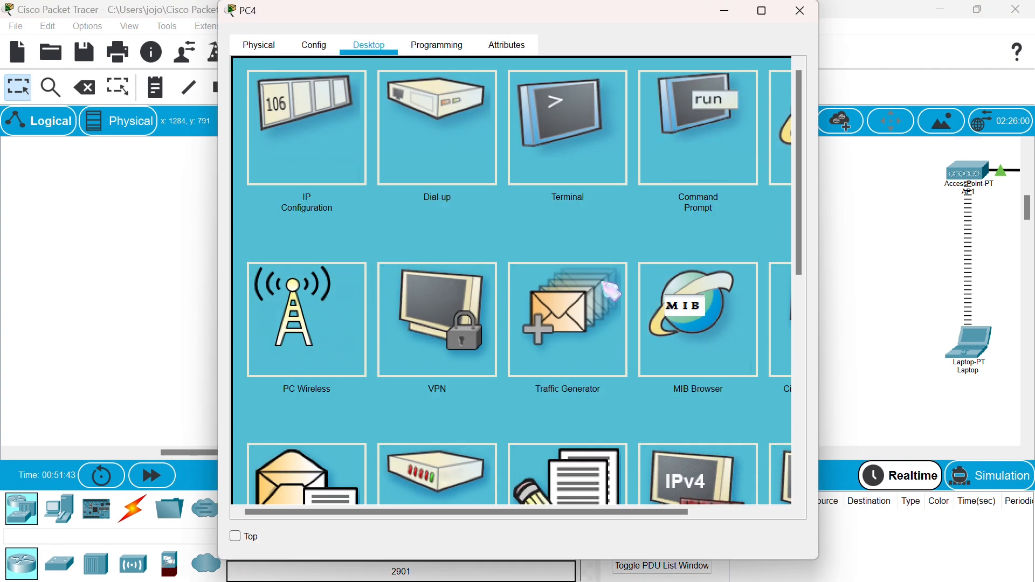
{"action": "left_click", "coordinate": [712, 195]}
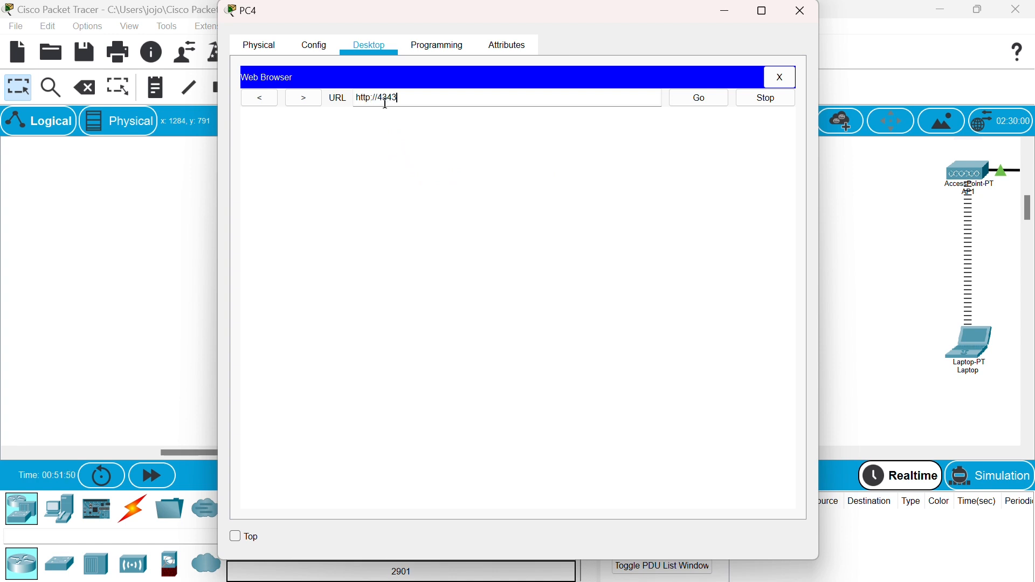
{"action": "type", "text": "43.43"}
{"action": "key", "text": "Return"}
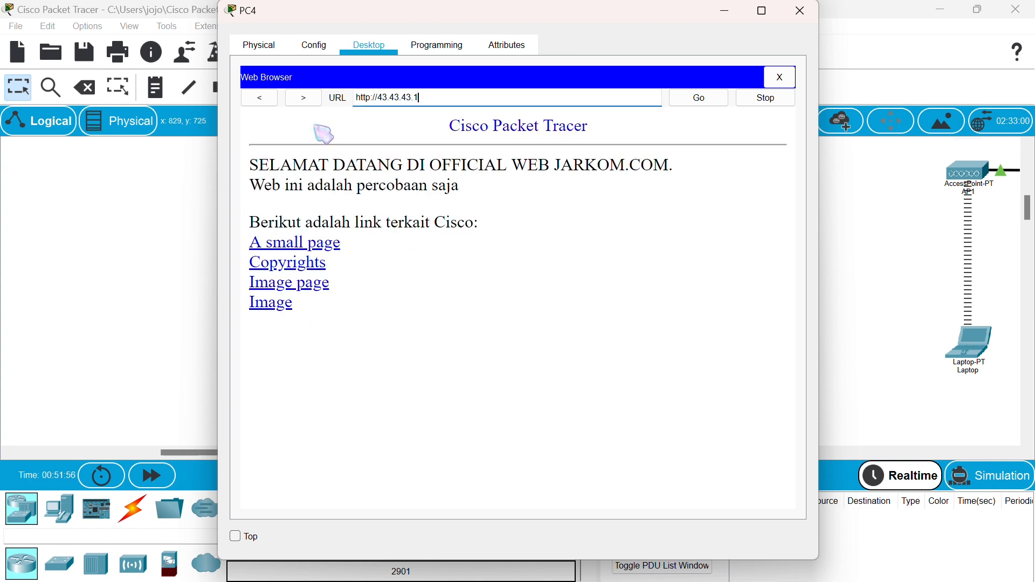
{"action": "left_click", "coordinate": [791, 21]}
{"action": "scroll", "coordinate": [735, 340], "scroll_direction": "right", "scroll_amount": 5}
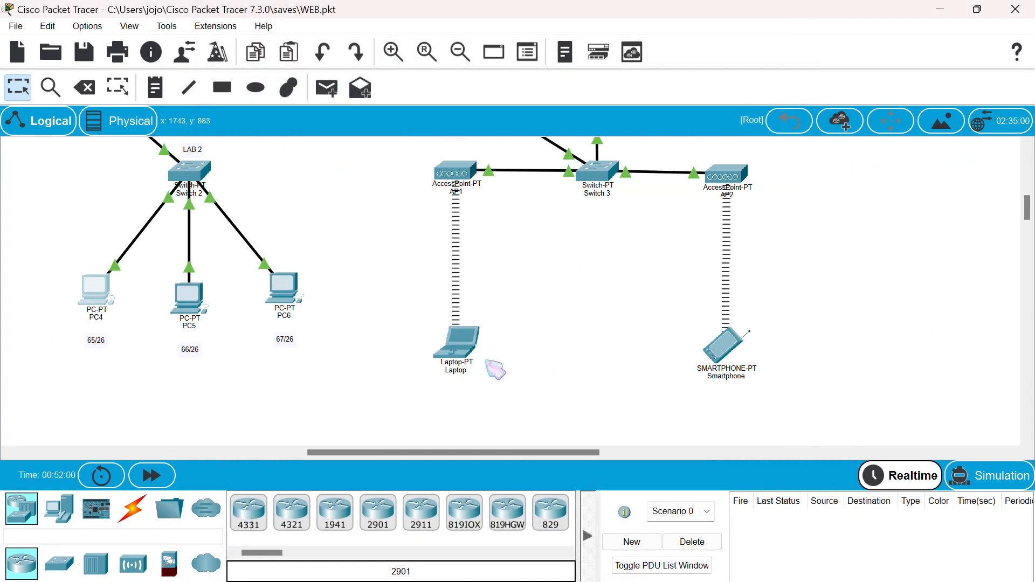
{"action": "left_click", "coordinate": [458, 346]}
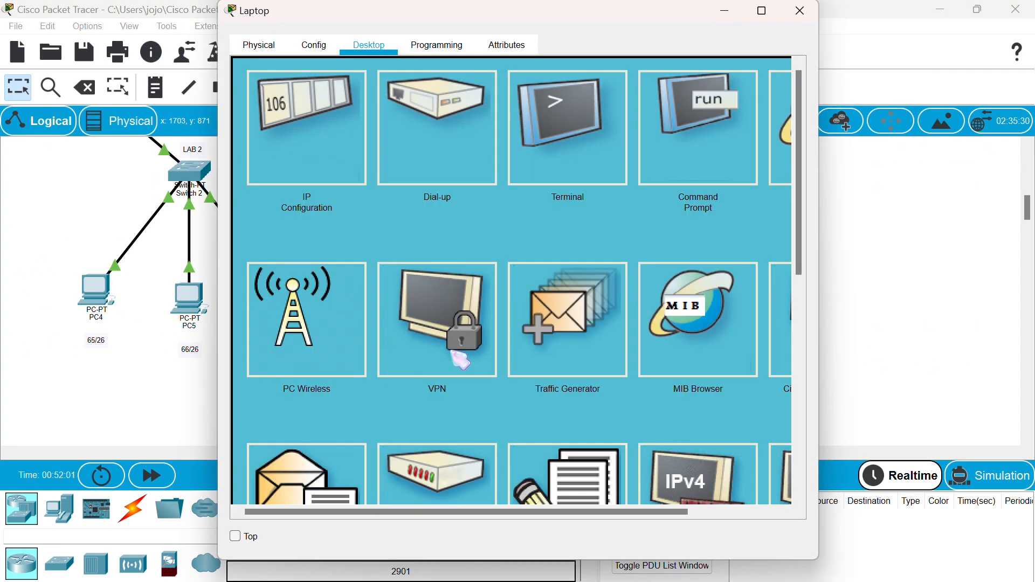
{"action": "left_click", "coordinate": [460, 359]}
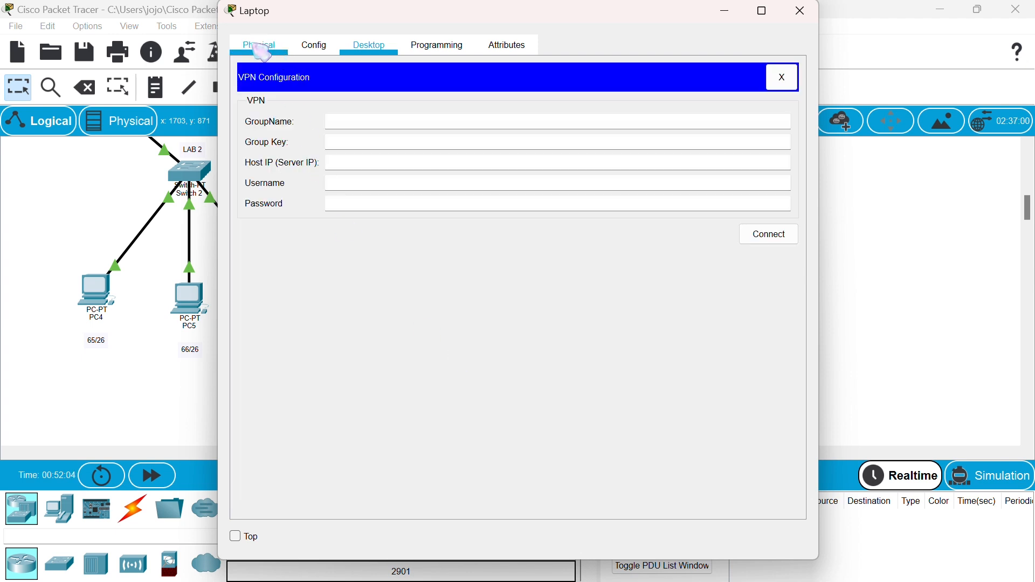
{"action": "left_click", "coordinate": [782, 77]}
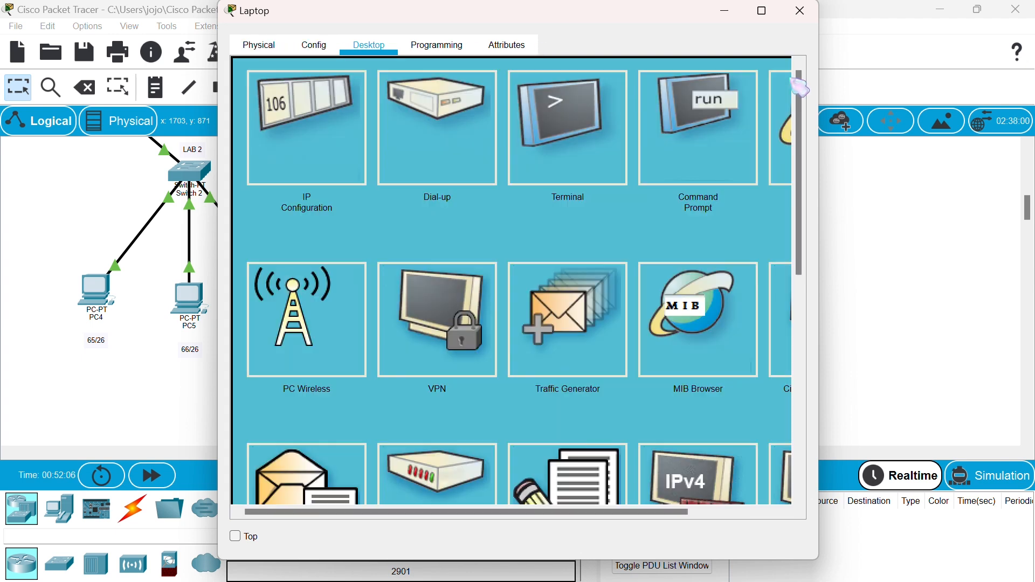
{"action": "scroll", "coordinate": [627, 251], "scroll_direction": "right", "scroll_amount": 2}
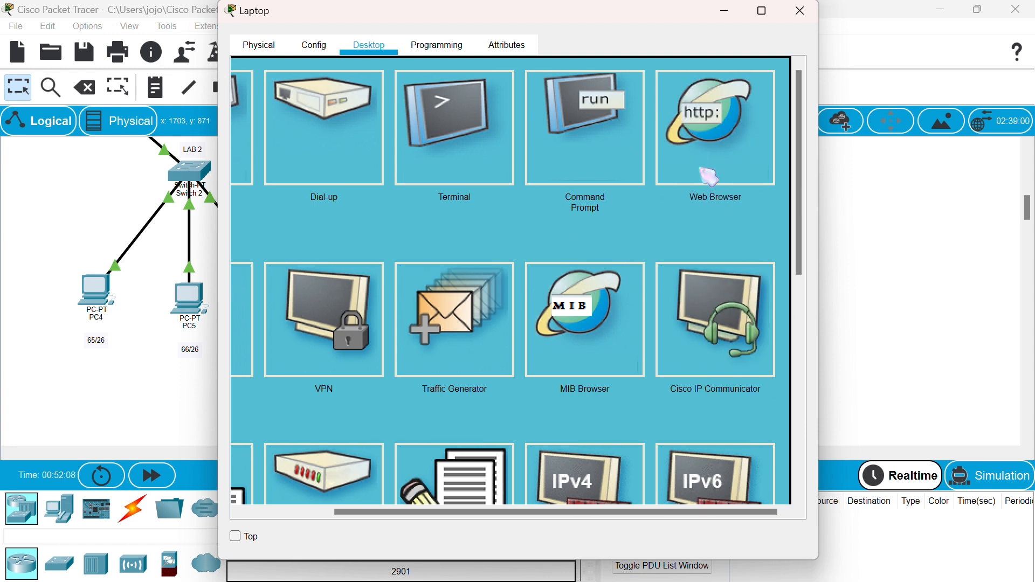
{"action": "left_click", "coordinate": [683, 182]}
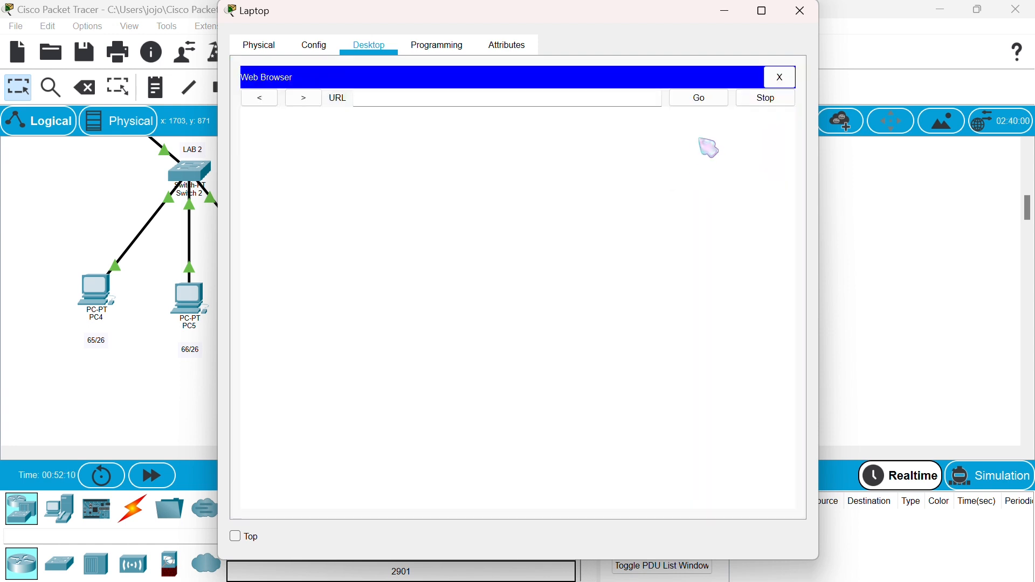
{"action": "left_click", "coordinate": [559, 104]}
{"action": "type", "text": "http://43.43.43.1"}
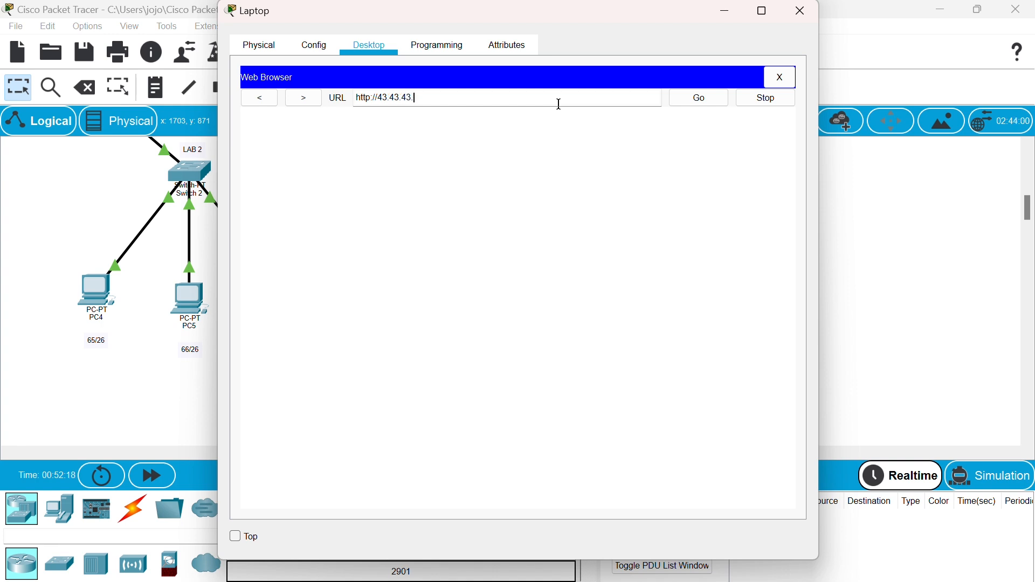
{"action": "left_click", "coordinate": [711, 100]}
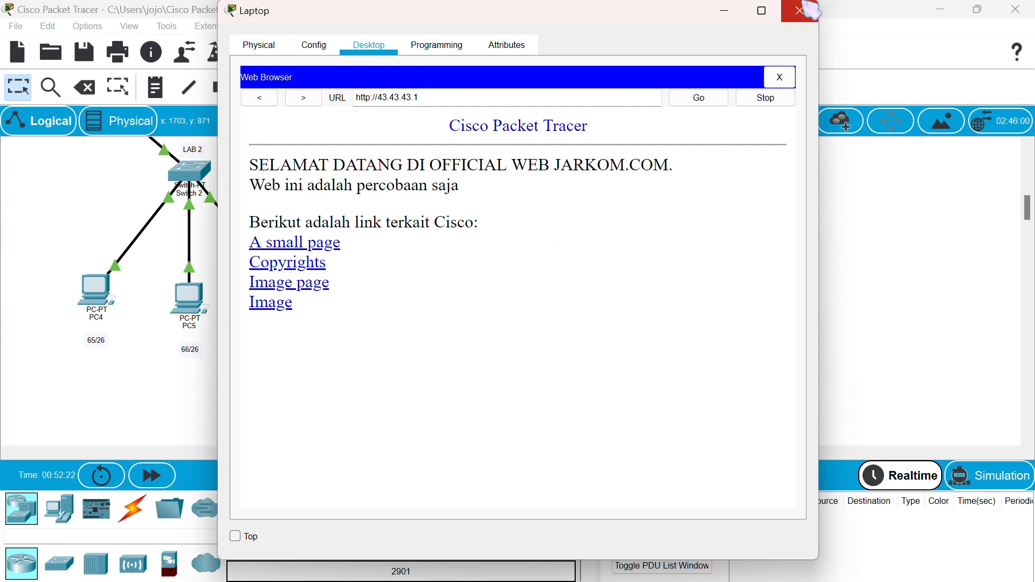
{"action": "left_click", "coordinate": [802, 11]}
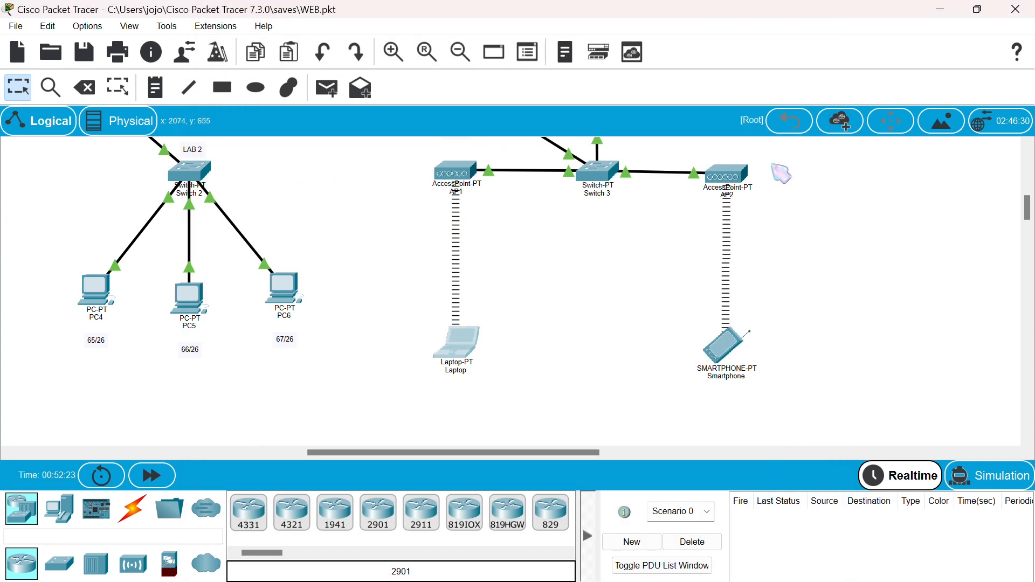
{"action": "left_click", "coordinate": [747, 354]}
{"action": "left_click", "coordinate": [653, 176]}
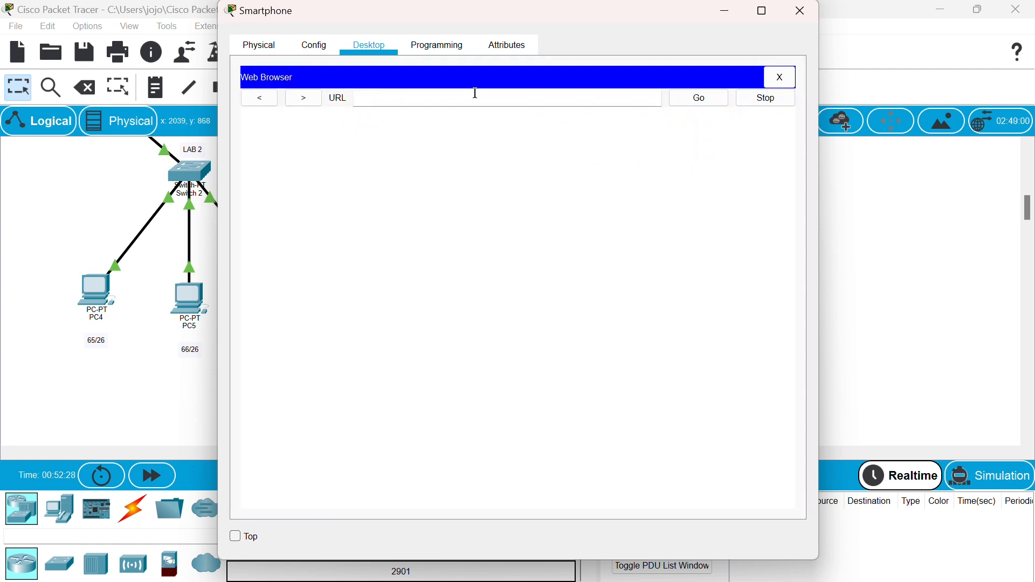
{"action": "type", "text": "://43.43.43.1"}
{"action": "left_click", "coordinate": [697, 99]}
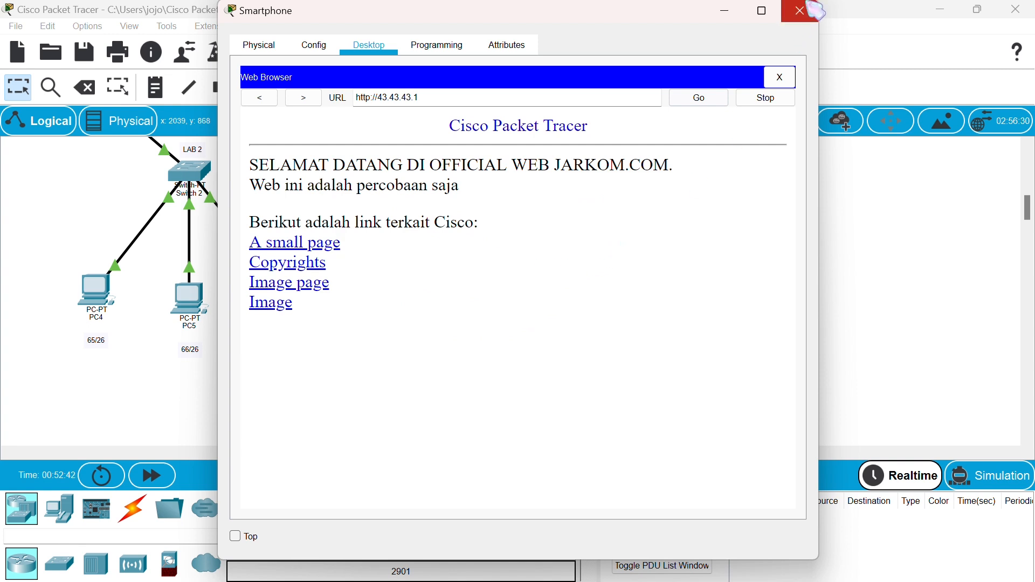
{"action": "left_click", "coordinate": [800, 10]}
Open the DNS service settings of the DNS server connected to Router 3
{"action": "scroll", "coordinate": [596, 221], "scroll_direction": "up", "scroll_amount": 5}
{"action": "scroll", "coordinate": [596, 221], "scroll_direction": "left", "scroll_amount": 3}
{"action": "scroll", "coordinate": [596, 221], "scroll_direction": "up", "scroll_amount": 10}
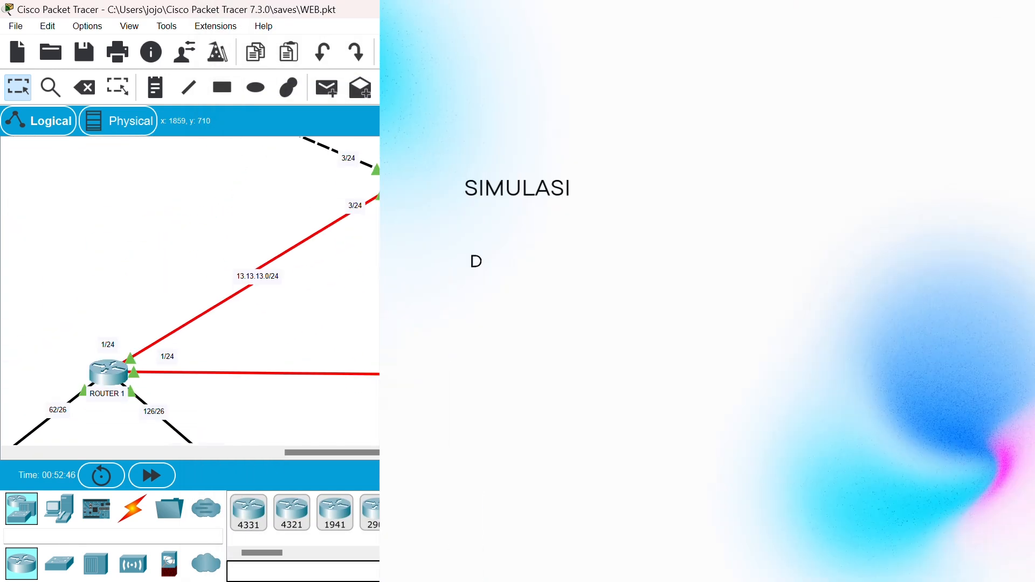
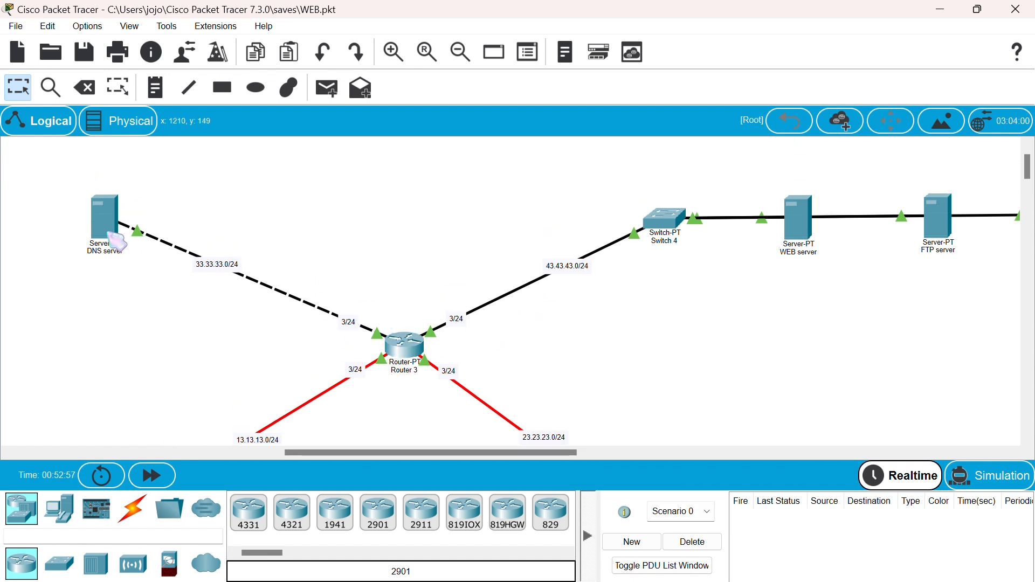
{"action": "left_click", "coordinate": [115, 238]}
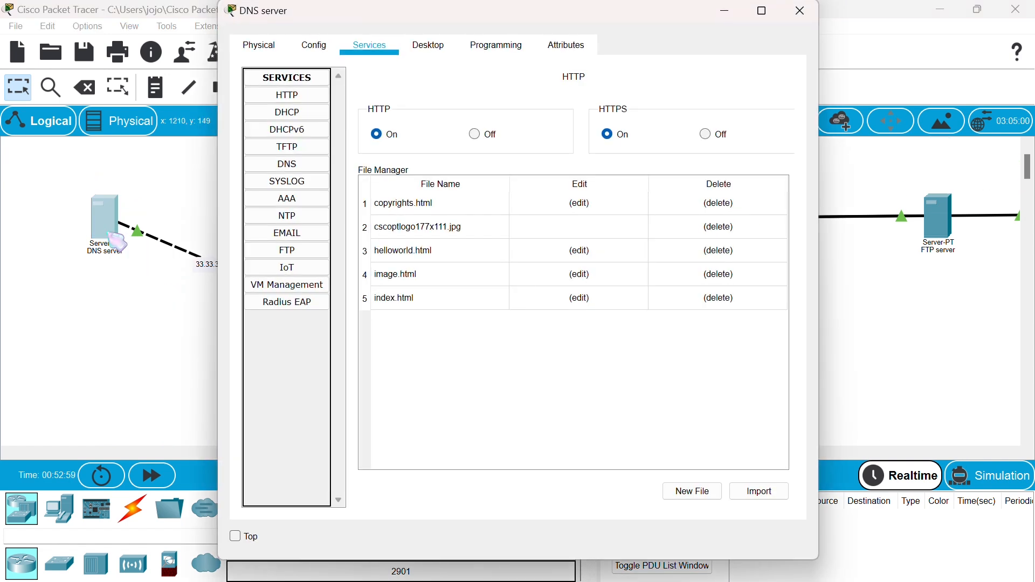
{"action": "left_click", "coordinate": [297, 167]}
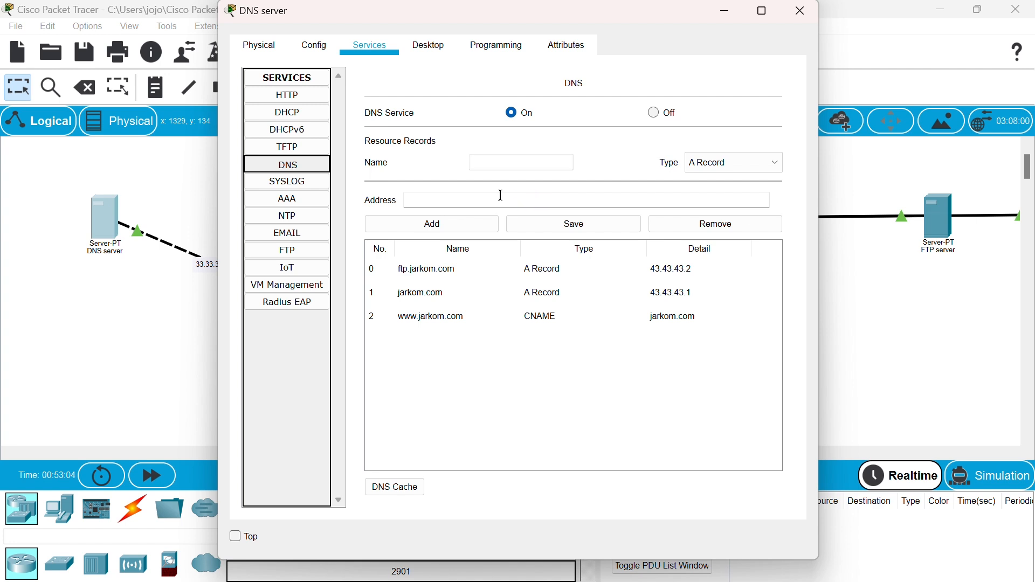
Fill in the DNS resource record entry with the name jarkom.com and the address 43.43.43.1
{"action": "left_click", "coordinate": [492, 165]}
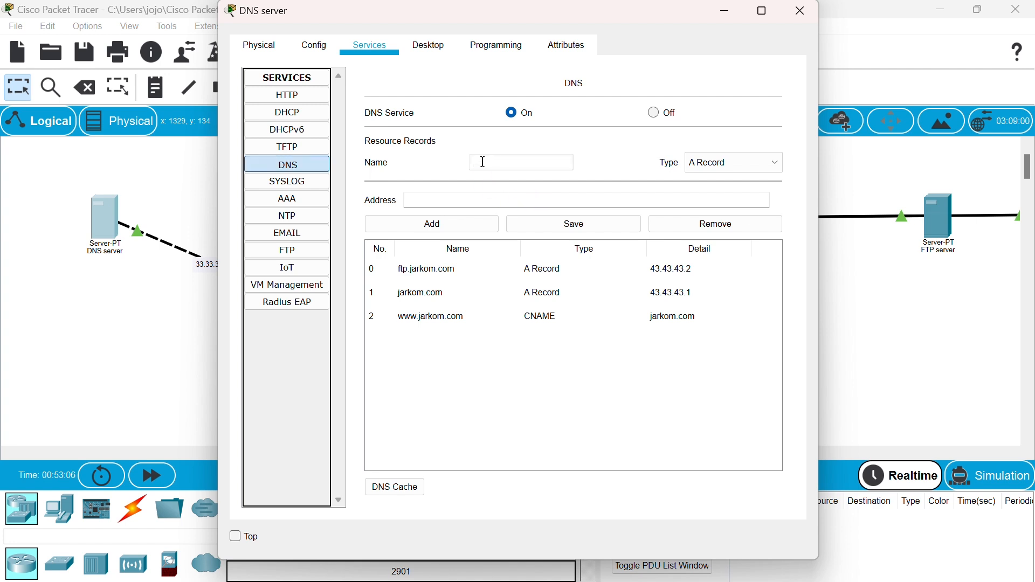
{"action": "type", "text": "jarkom.com"}
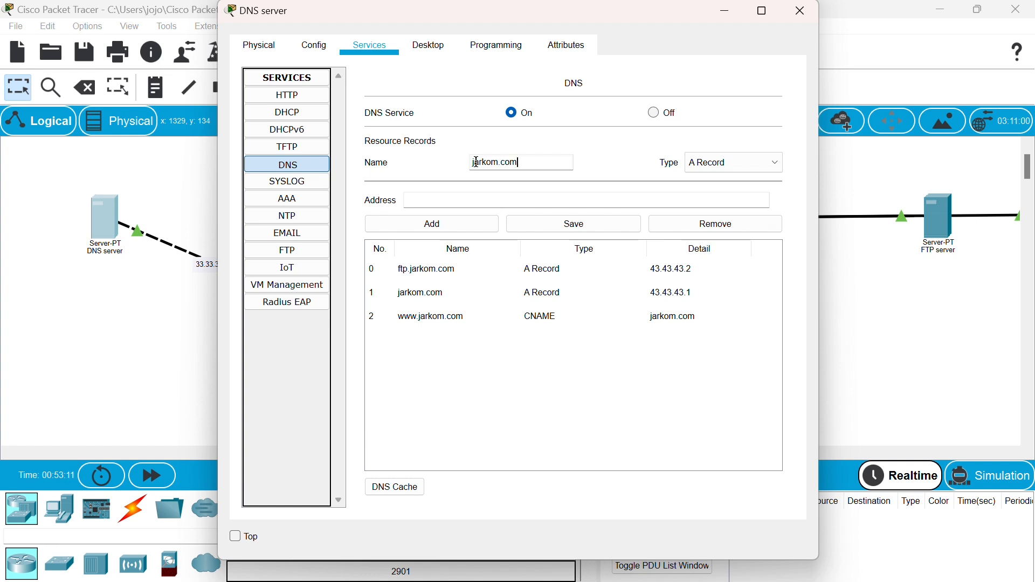
{"action": "left_click", "coordinate": [476, 201]}
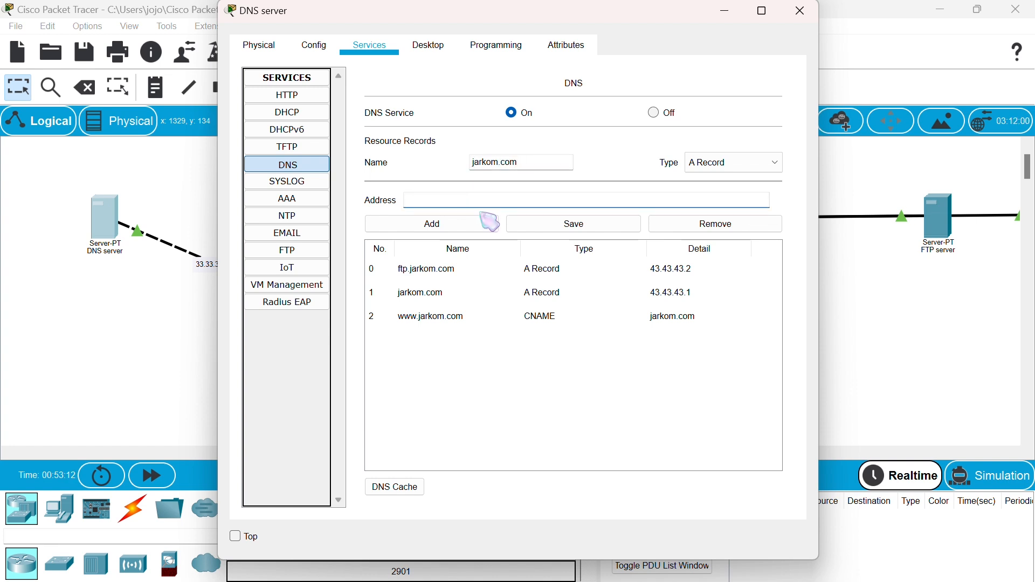
{"action": "type", "text": "43.43.43.1"}
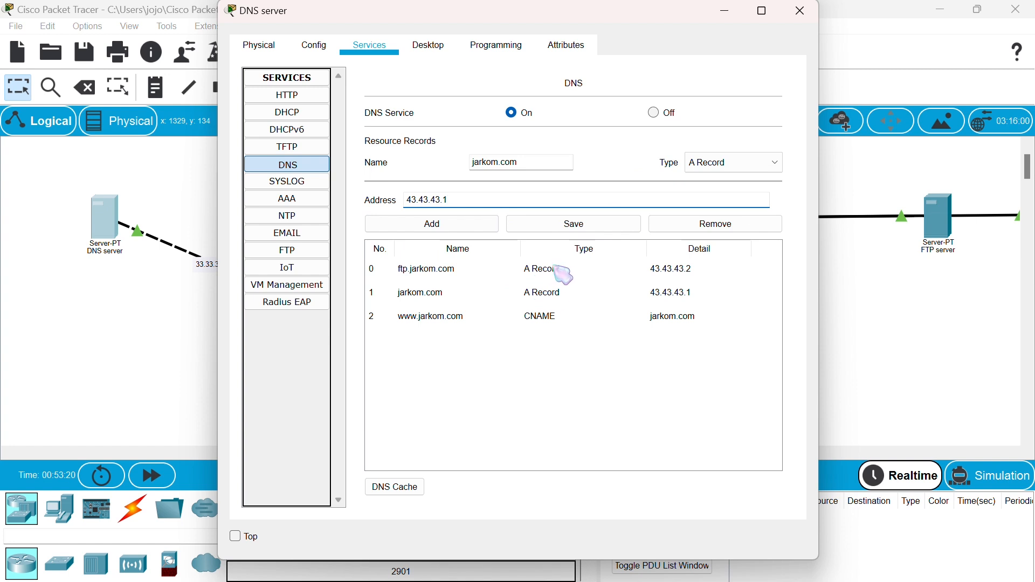
{"action": "left_click", "coordinate": [543, 198]}
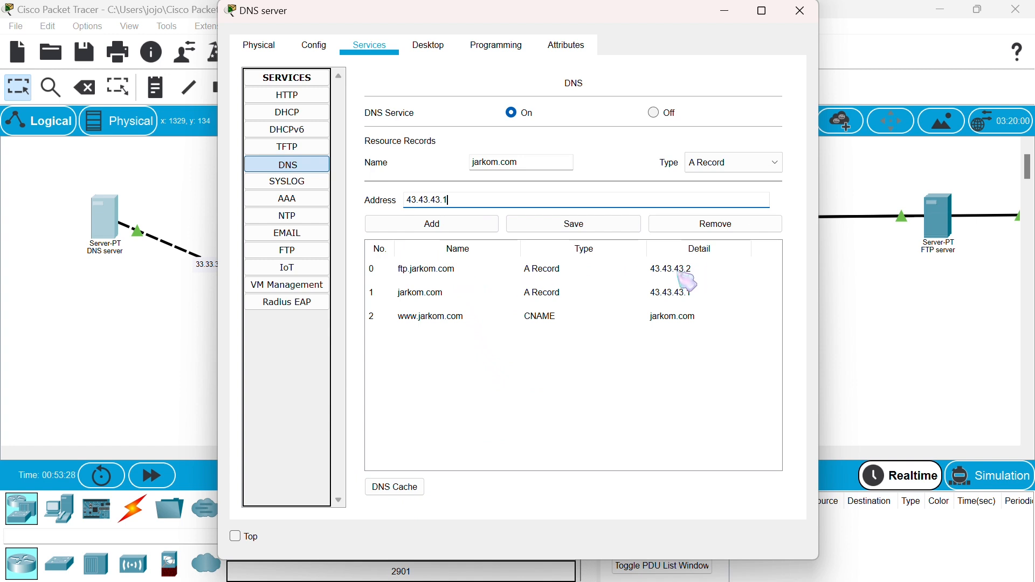
{"action": "left_click", "coordinate": [659, 271]}
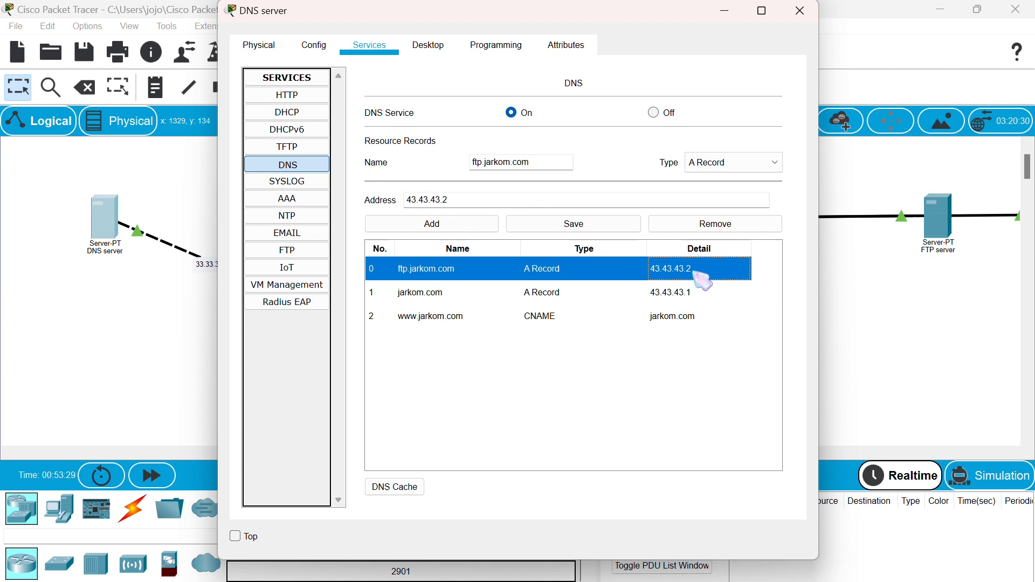
{"action": "left_click", "coordinate": [677, 297]}
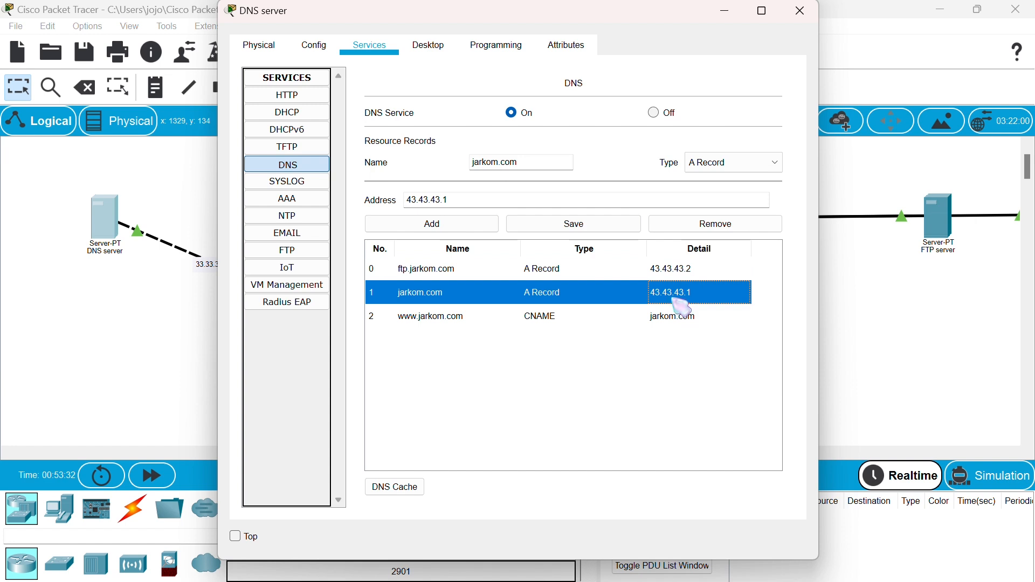
{"action": "left_click", "coordinate": [687, 326]}
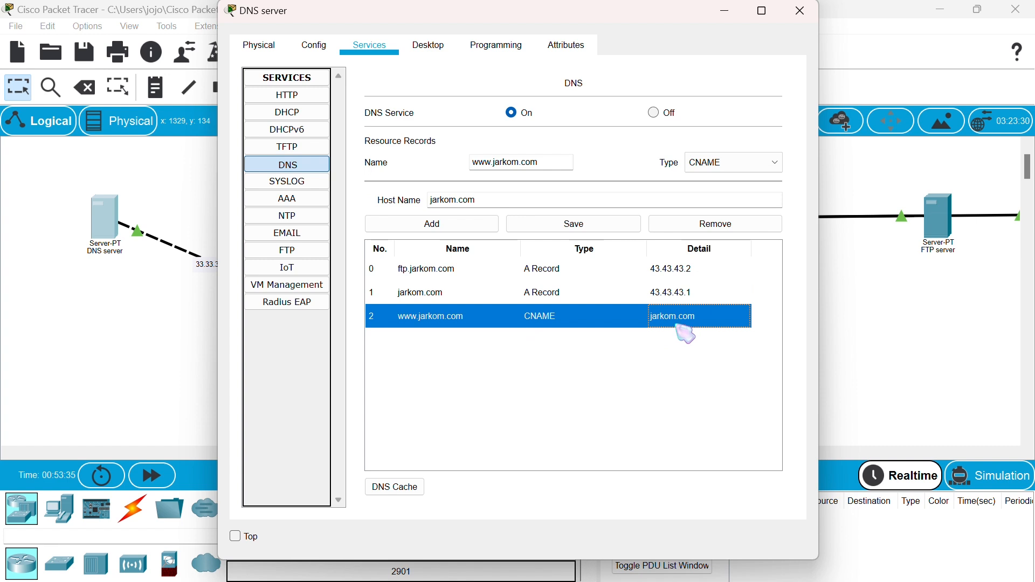
{"action": "left_click", "coordinate": [423, 304]}
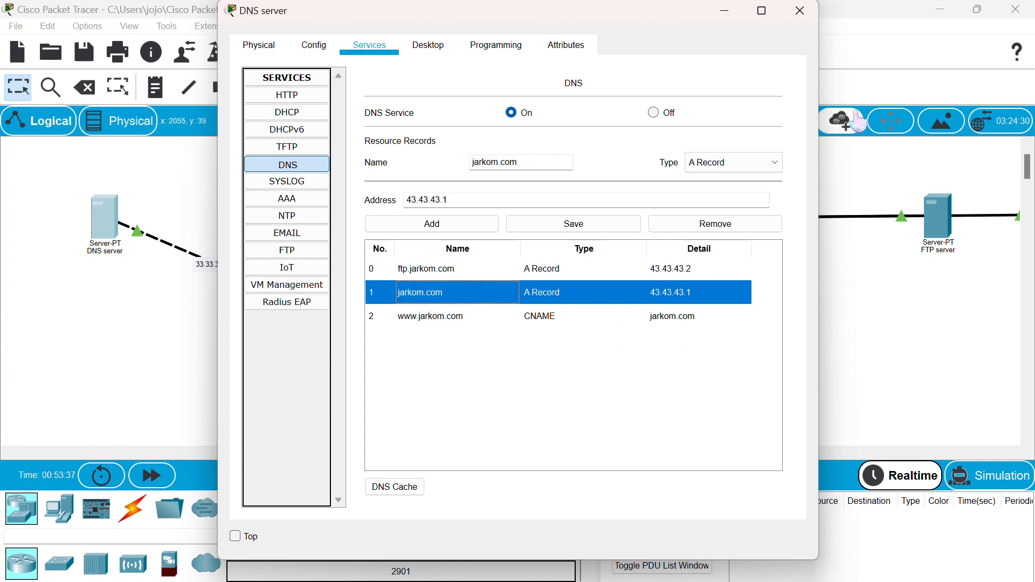
{"action": "left_click", "coordinate": [813, 9]}
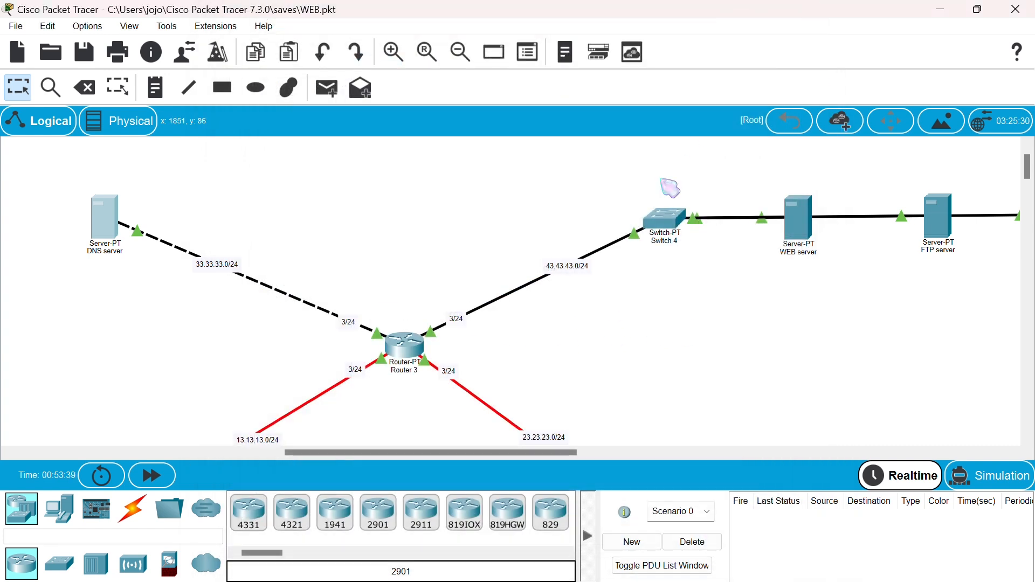
Run nslookup jarkom.com from PC1's command prompt to test DNS name resolution
{"action": "scroll", "coordinate": [637, 276], "scroll_direction": "down", "scroll_amount": 1}
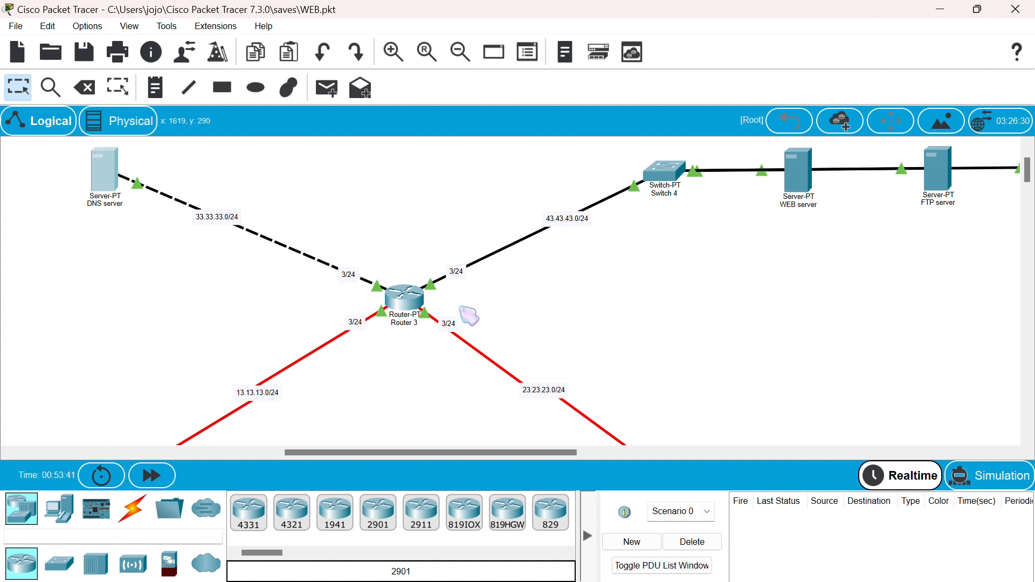
{"action": "scroll", "coordinate": [492, 314], "scroll_direction": "down", "scroll_amount": 5}
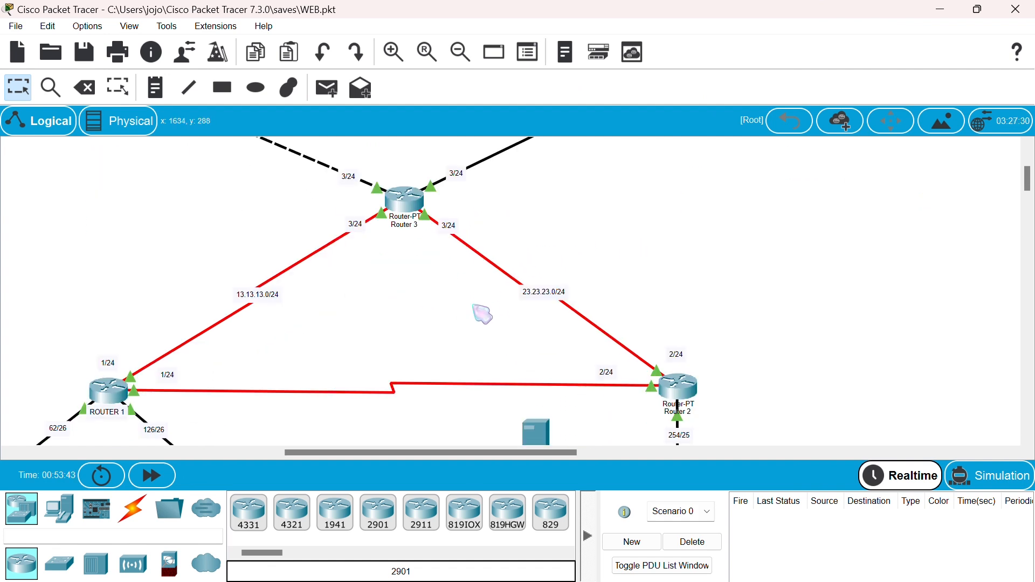
{"action": "scroll", "coordinate": [488, 313], "scroll_direction": "left", "scroll_amount": 5}
{"action": "scroll", "coordinate": [484, 314], "scroll_direction": "down", "scroll_amount": 3}
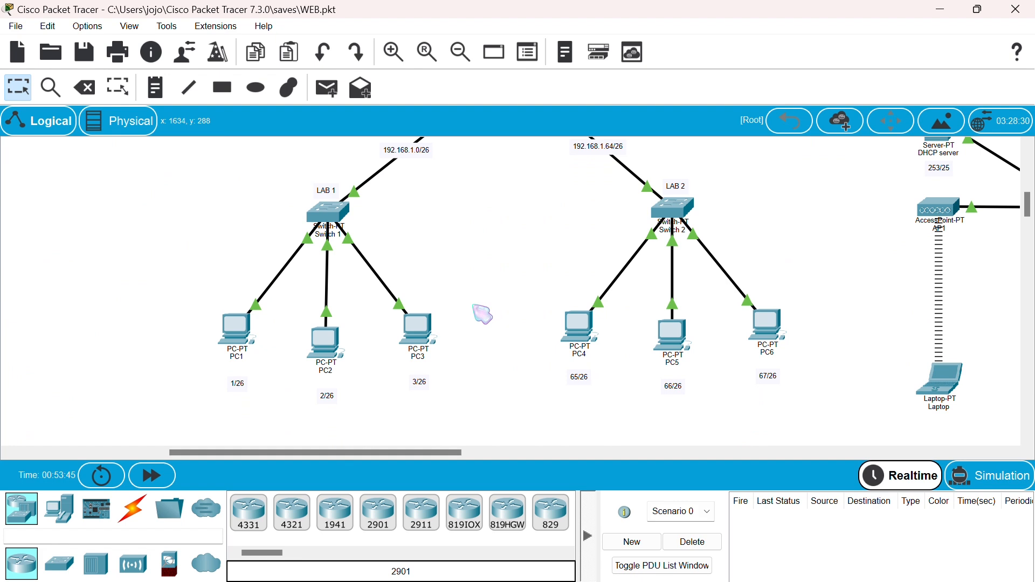
{"action": "scroll", "coordinate": [482, 315], "scroll_direction": "right", "scroll_amount": 4}
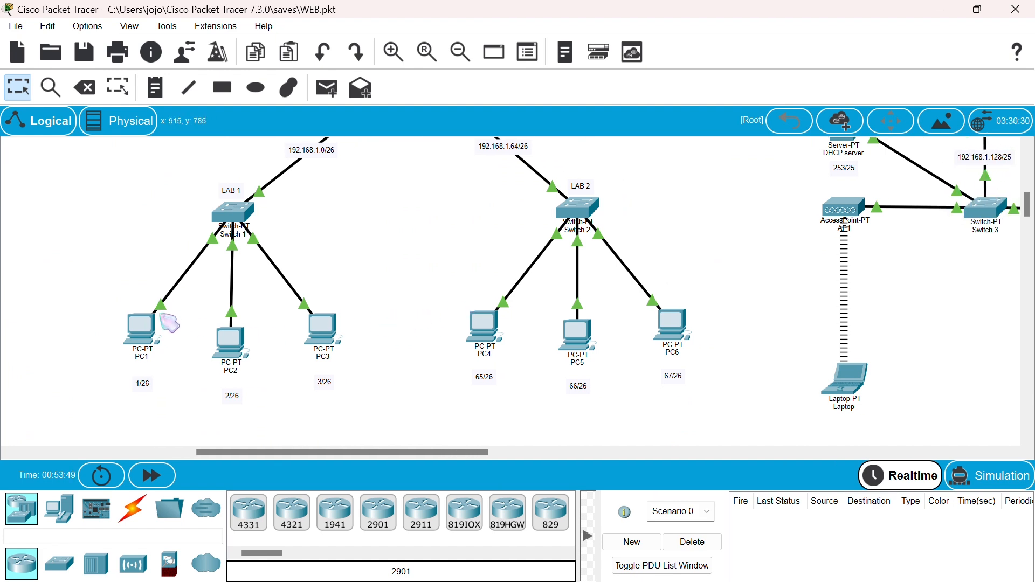
{"action": "left_click", "coordinate": [142, 337]}
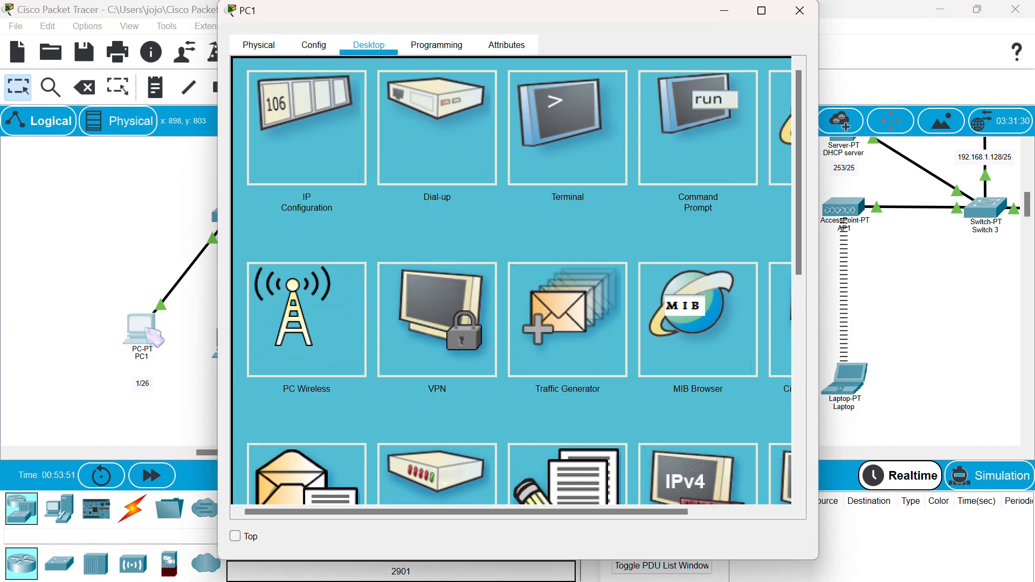
{"action": "left_click", "coordinate": [694, 144]}
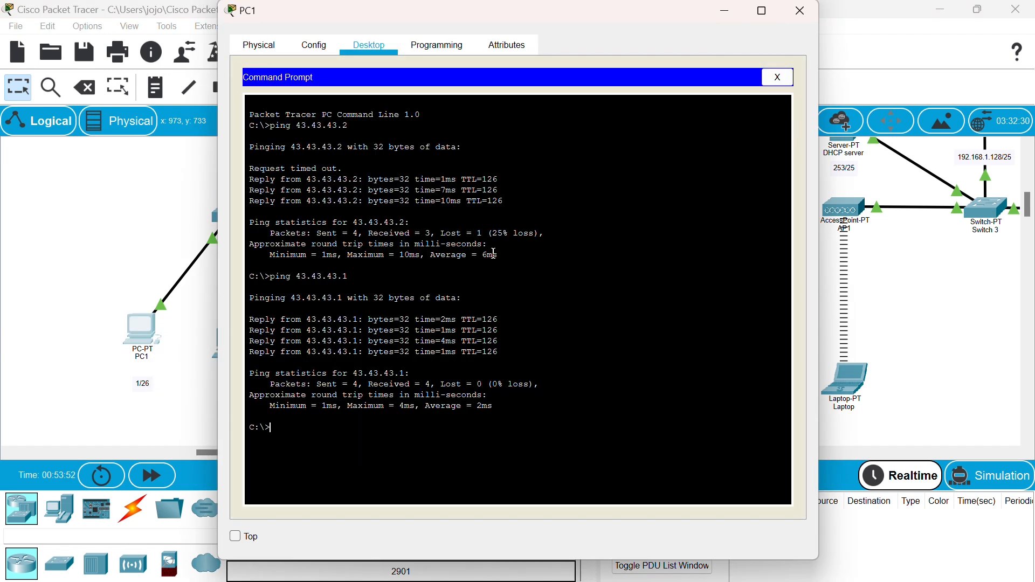
{"action": "type", "text": "nslook"}
{"action": "type", "text": "up jarkom.com"}
{"action": "key", "text": "Return"}
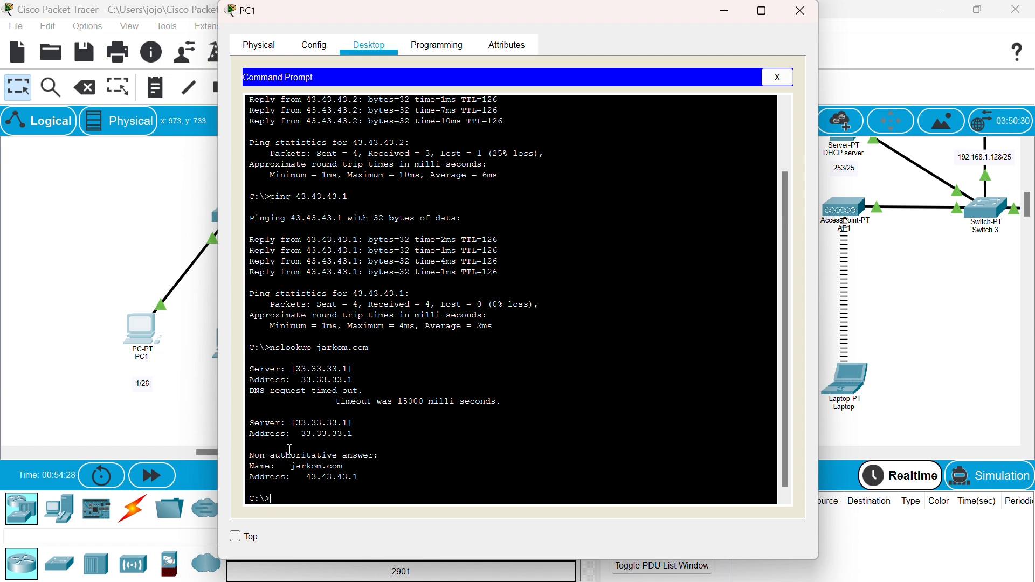
Examine the DNS server address and the resolved address in PC1's nslookup output for jarkom.com
{"action": "left_click_drag", "start_coordinate": [287, 436], "coordinate": [358, 437]}
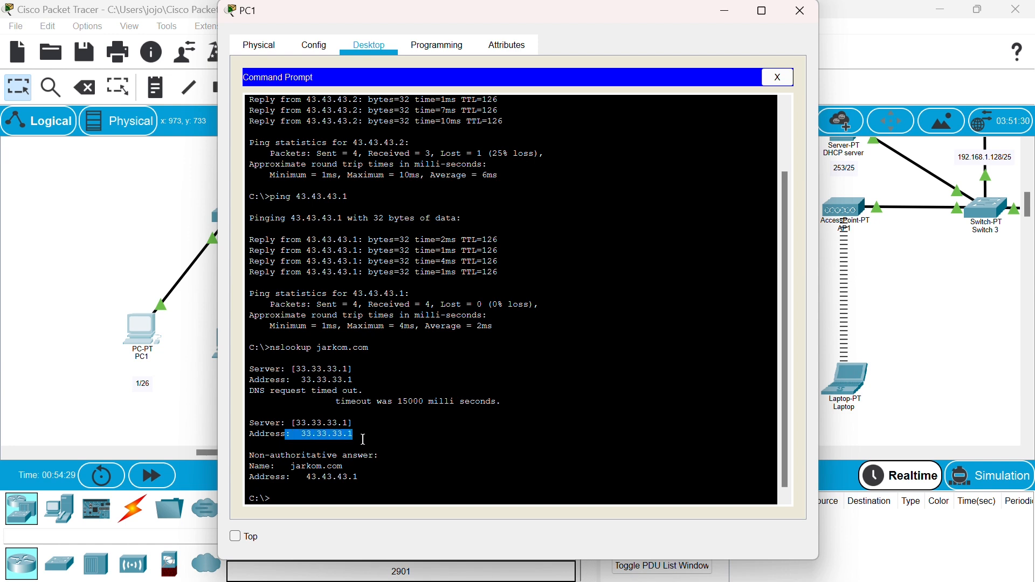
{"action": "left_click", "coordinate": [300, 480]}
{"action": "left_click_drag", "start_coordinate": [300, 480], "coordinate": [404, 486]}
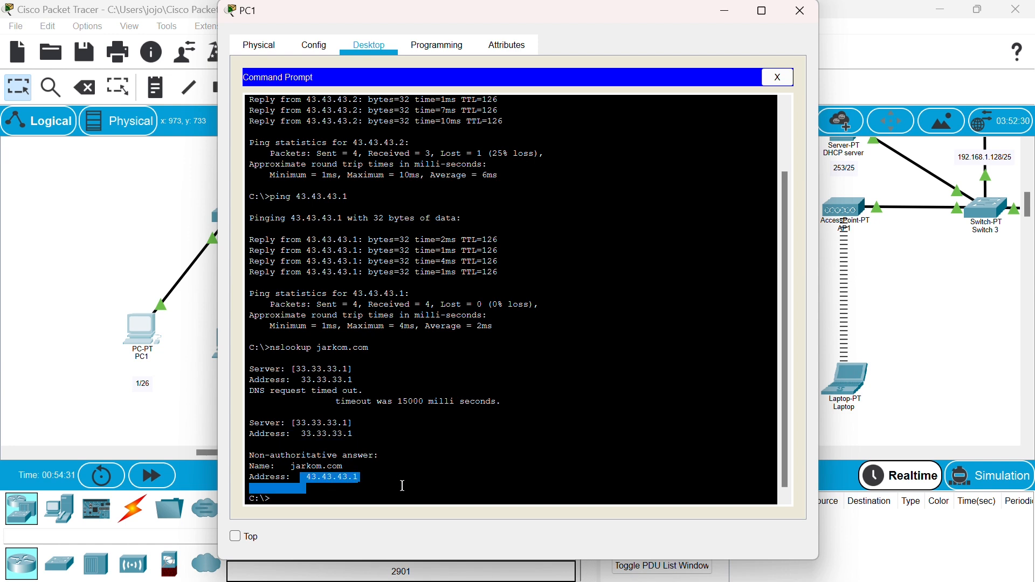
{"action": "left_click", "coordinate": [403, 487]}
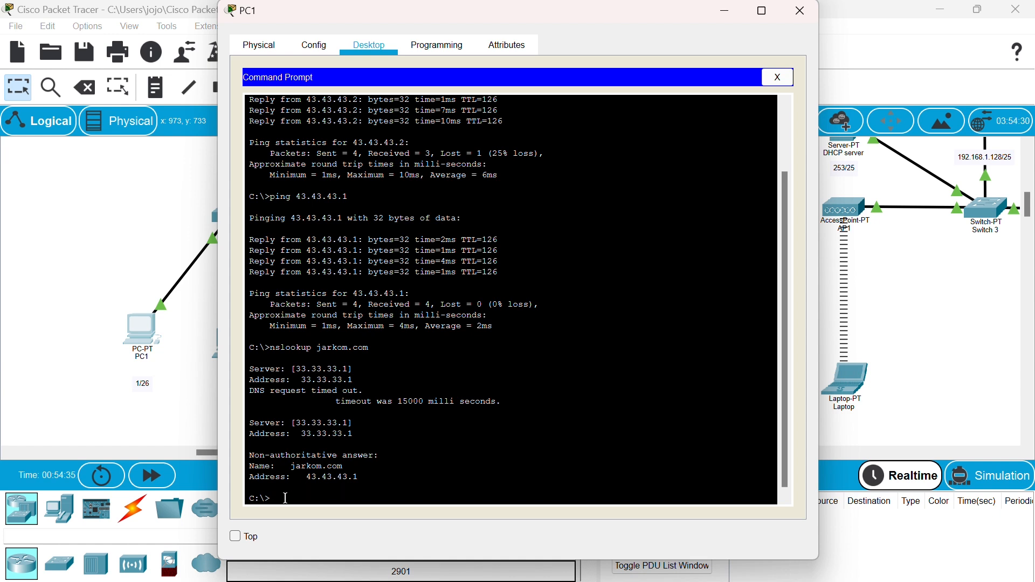
{"action": "key", "text": "Return"}
{"action": "type", "text": "nslo"}
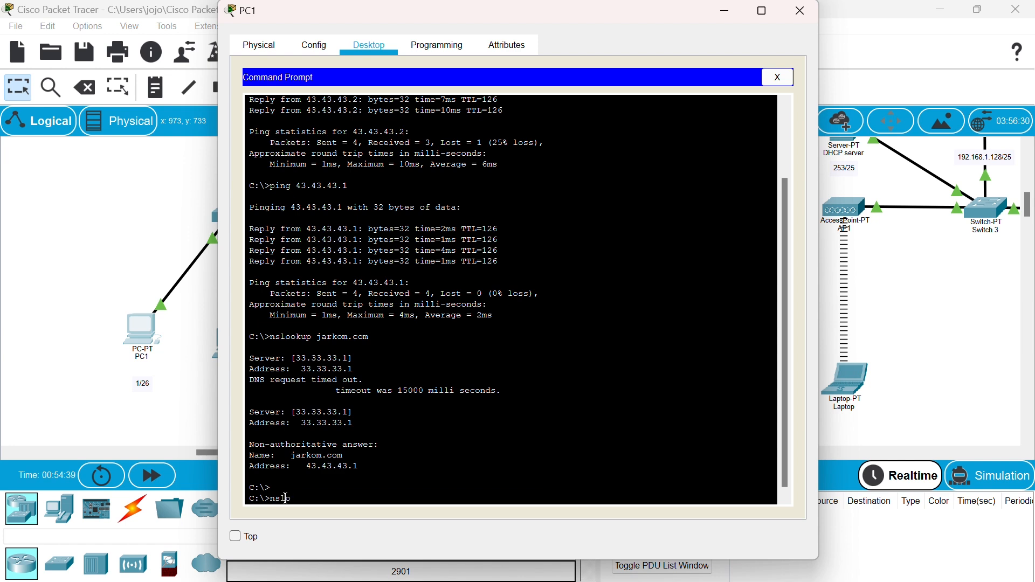
{"action": "type", "text": "okup www.jarkom.com"}
{"action": "key", "text": "Return"}
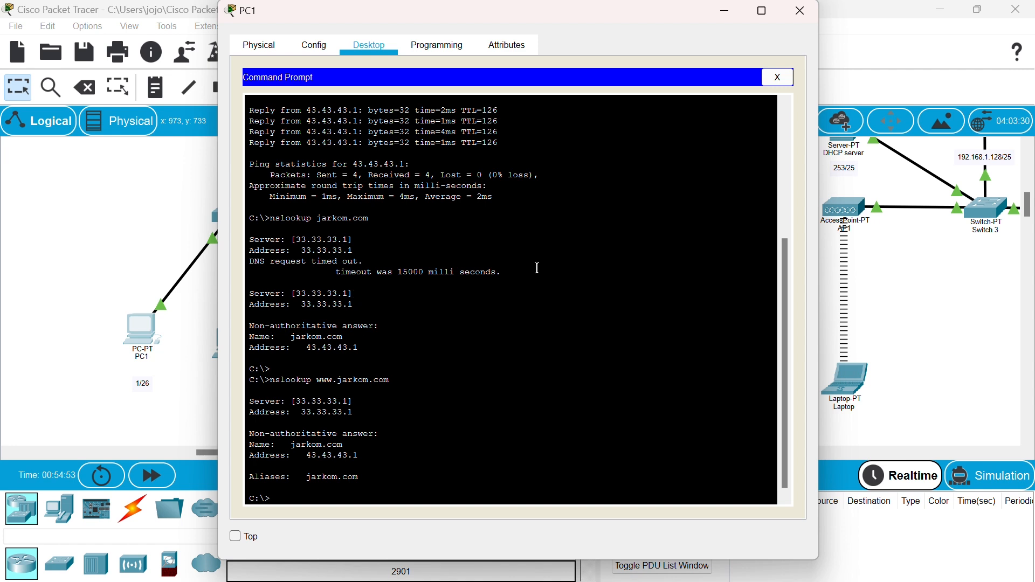
{"action": "left_click", "coordinate": [800, 10]}
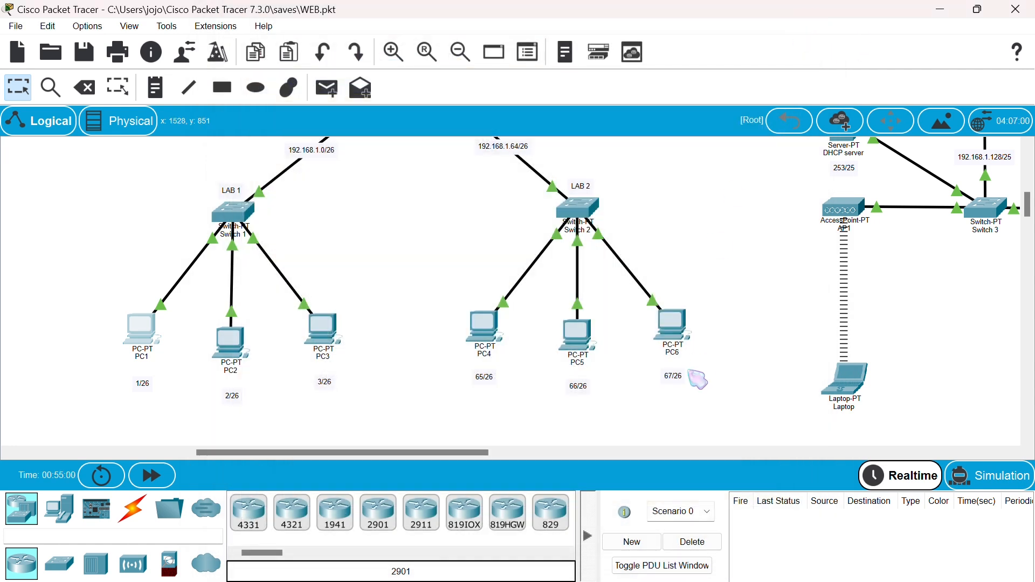
Run nslookup jarkom.com from the command prompt of the laptop connected wirelessly to AP1
{"action": "scroll", "coordinate": [699, 380], "scroll_direction": "up", "scroll_amount": 2}
{"action": "left_click", "coordinate": [585, 384]}
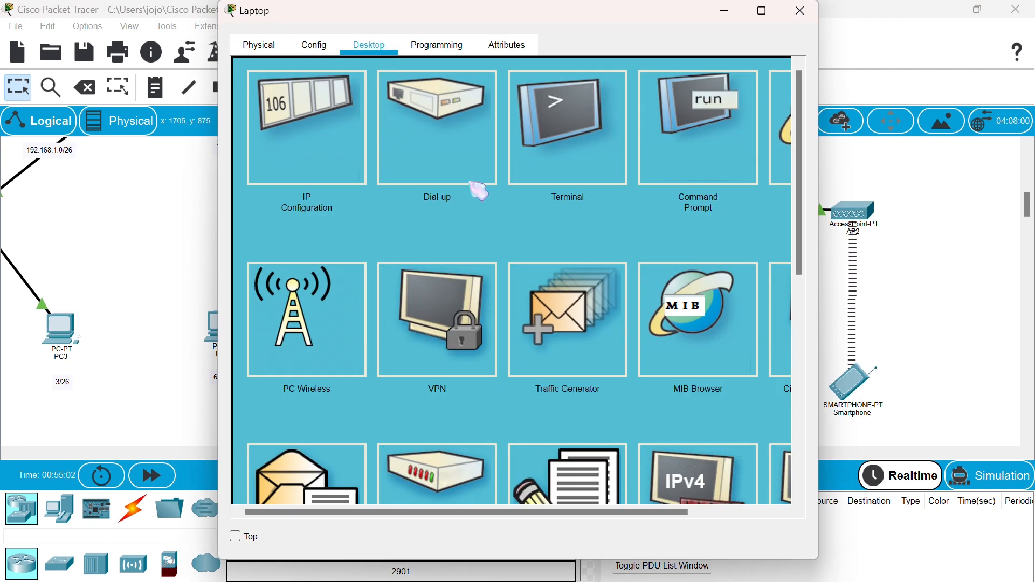
{"action": "scroll", "coordinate": [553, 128], "scroll_direction": "right", "scroll_amount": 3}
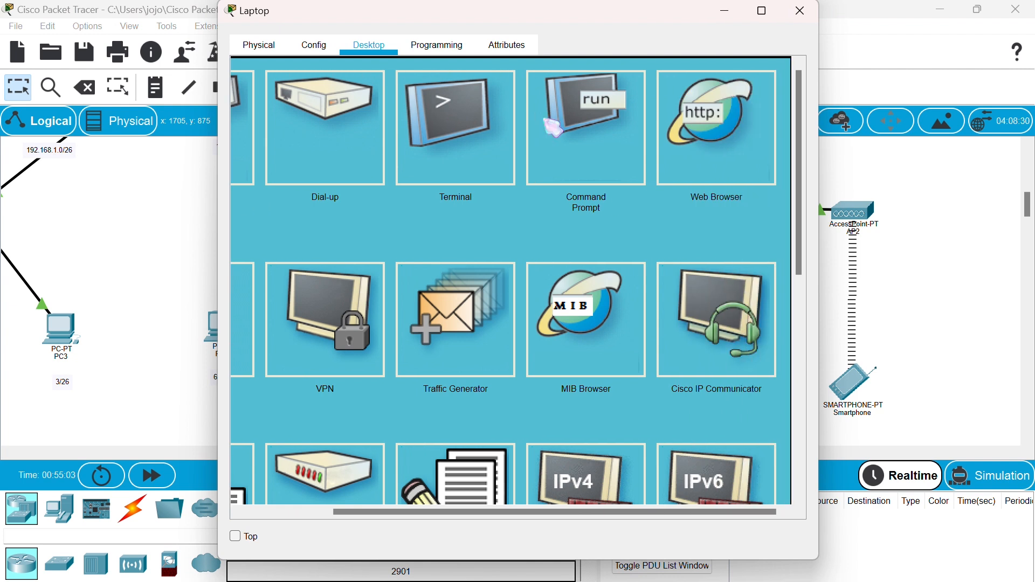
{"action": "left_click", "coordinate": [620, 157]}
{"action": "type", "text": "nslo"}
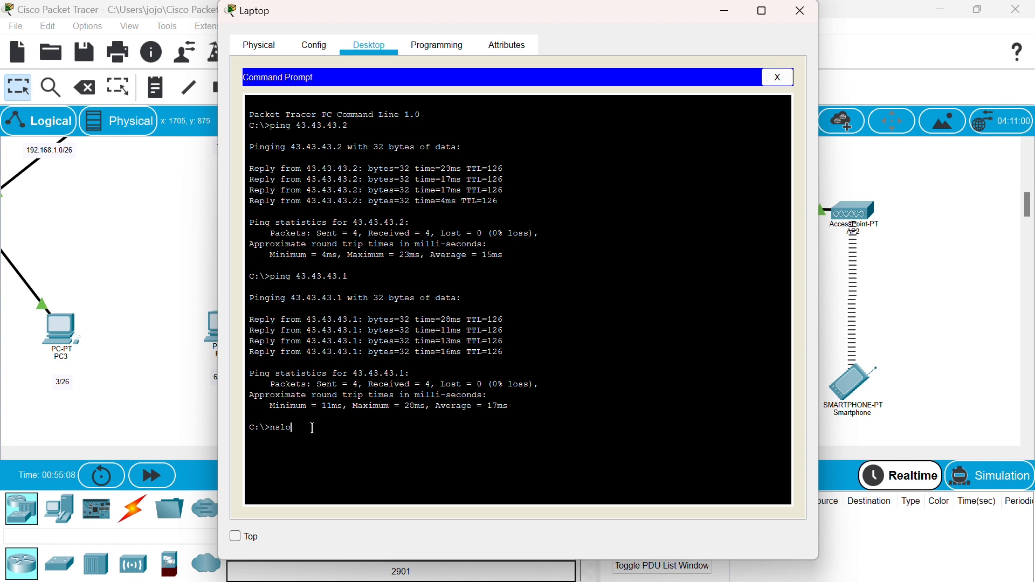
{"action": "type", "text": "okup"}
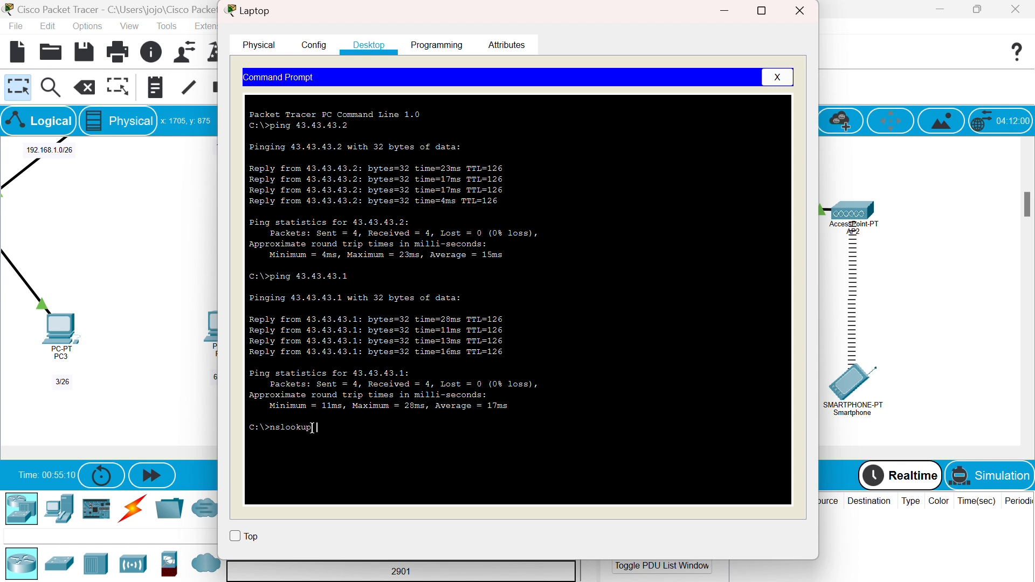
{"action": "type", "text": " jarkom.com"}
{"action": "key", "text": "Return"}
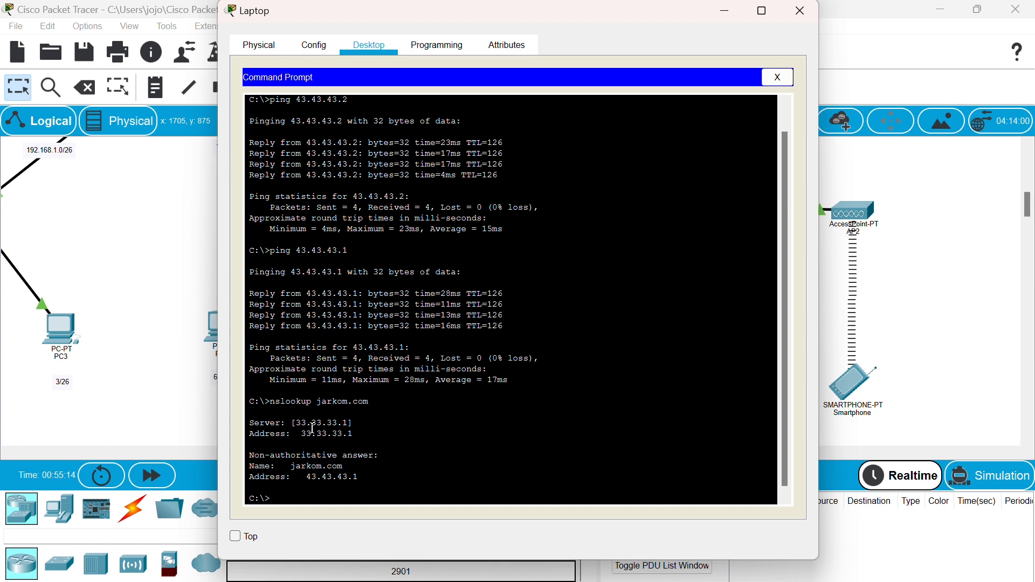
{"action": "type", "text": "nslookup www.jarkom.com"}
{"action": "key", "text": "Return"}
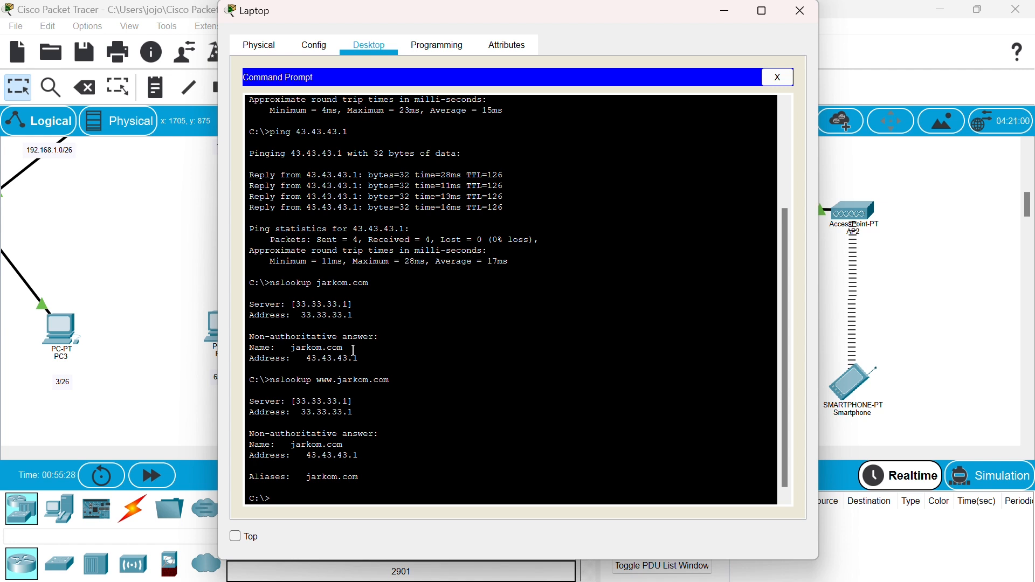
{"action": "left_click_drag", "start_coordinate": [369, 481], "coordinate": [306, 478]}
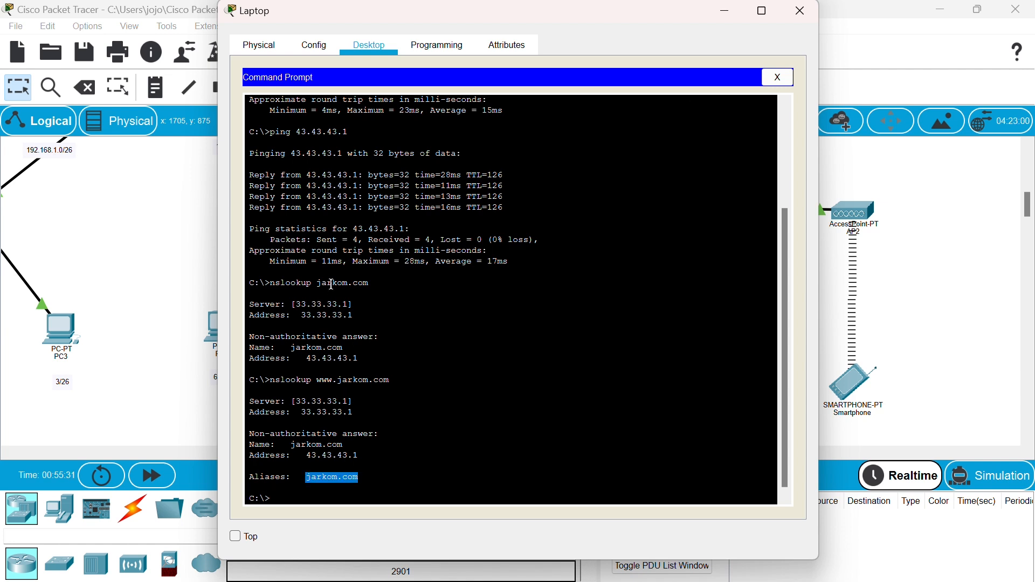
{"action": "left_click_drag", "start_coordinate": [361, 456], "coordinate": [297, 456]}
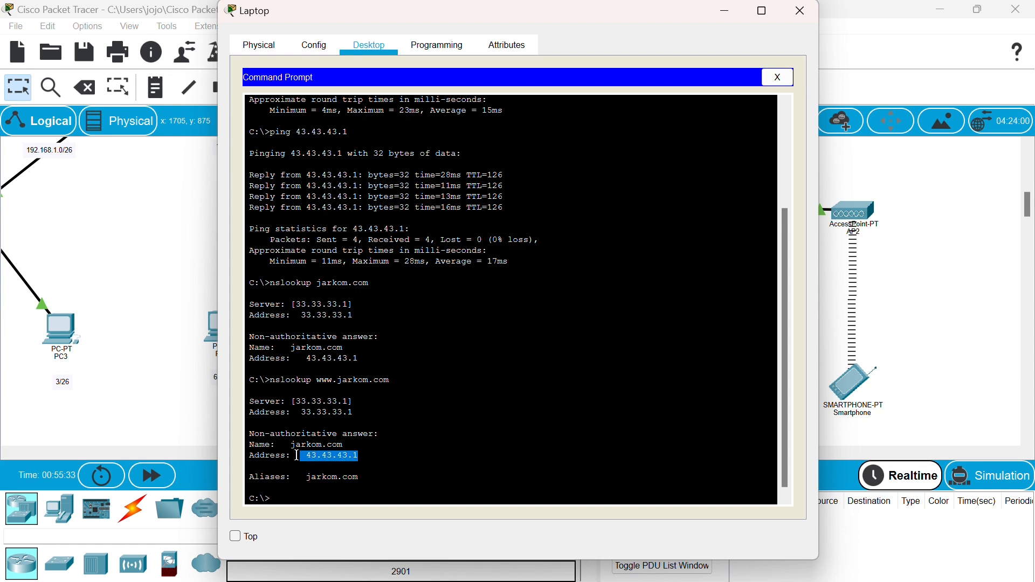
{"action": "left_click_drag", "start_coordinate": [360, 359], "coordinate": [289, 360]}
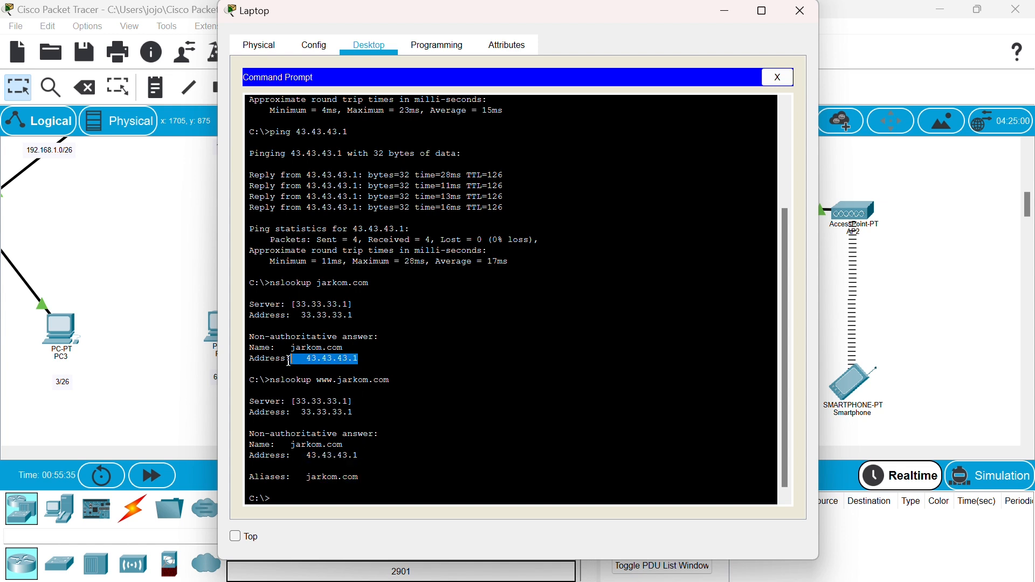
{"action": "left_click", "coordinate": [802, 11]}
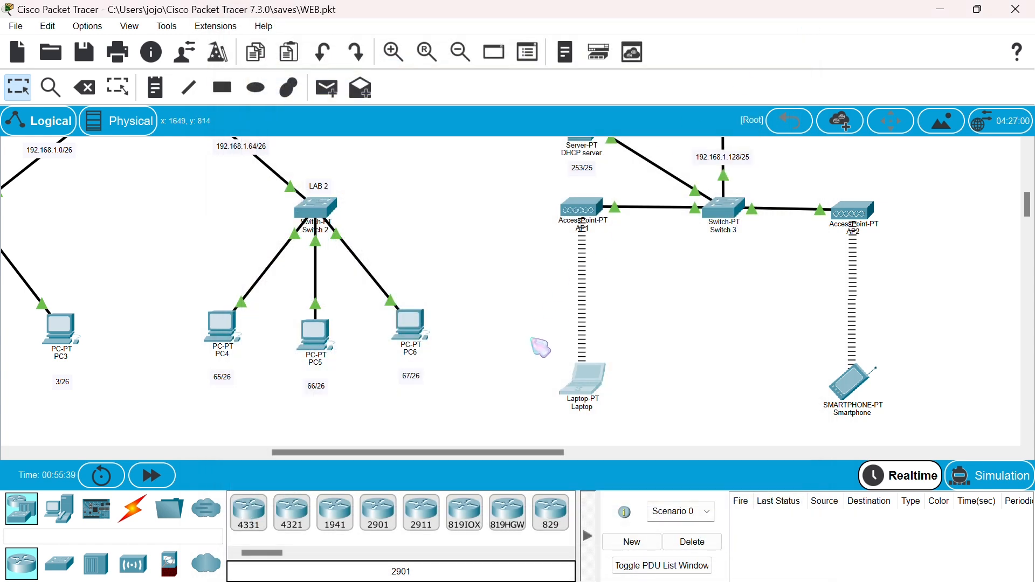
Open the web browser on PC1 in LAB 1
{"action": "scroll", "coordinate": [399, 365], "scroll_direction": "left", "scroll_amount": 3}
{"action": "scroll", "coordinate": [399, 364], "scroll_direction": "left", "scroll_amount": 6}
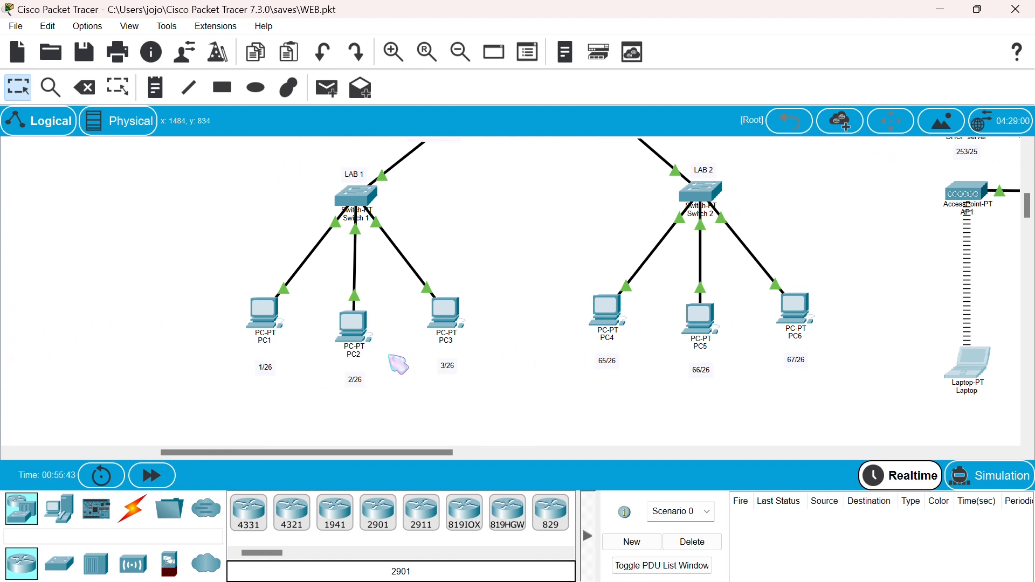
{"action": "scroll", "coordinate": [399, 365], "scroll_direction": "down", "scroll_amount": 1}
{"action": "scroll", "coordinate": [398, 365], "scroll_direction": "down", "scroll_amount": 1}
{"action": "scroll", "coordinate": [397, 360], "scroll_direction": "left", "scroll_amount": 1}
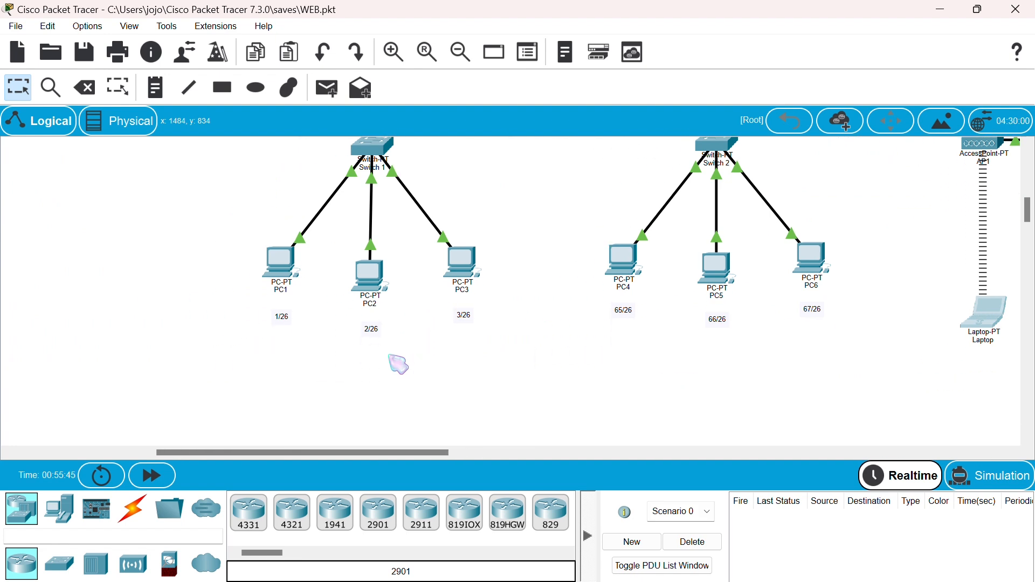
{"action": "scroll", "coordinate": [331, 284], "scroll_direction": "up", "scroll_amount": 3}
{"action": "left_click", "coordinate": [318, 330]}
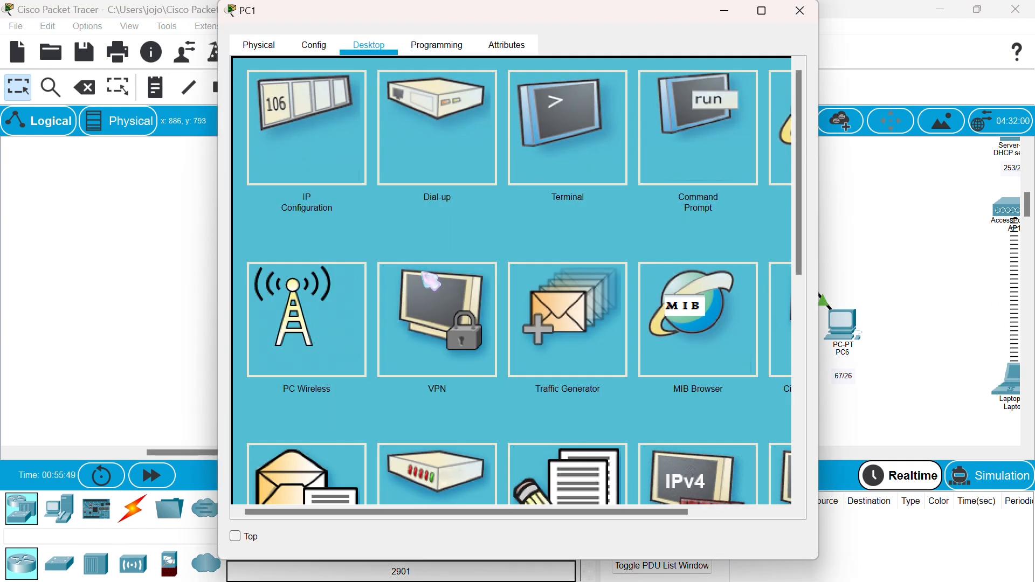
{"action": "scroll", "coordinate": [431, 281], "scroll_direction": "right", "scroll_amount": 3}
{"action": "left_click", "coordinate": [707, 155]}
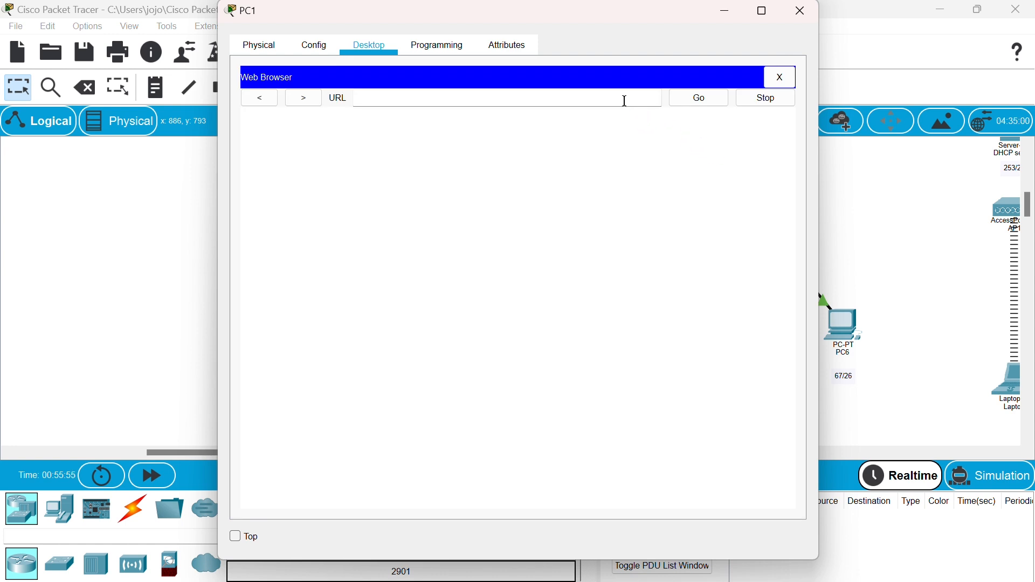
{"action": "type", "text": "http://43.43.43.1"}
{"action": "left_click_drag", "start_coordinate": [442, 99], "coordinate": [379, 102]}
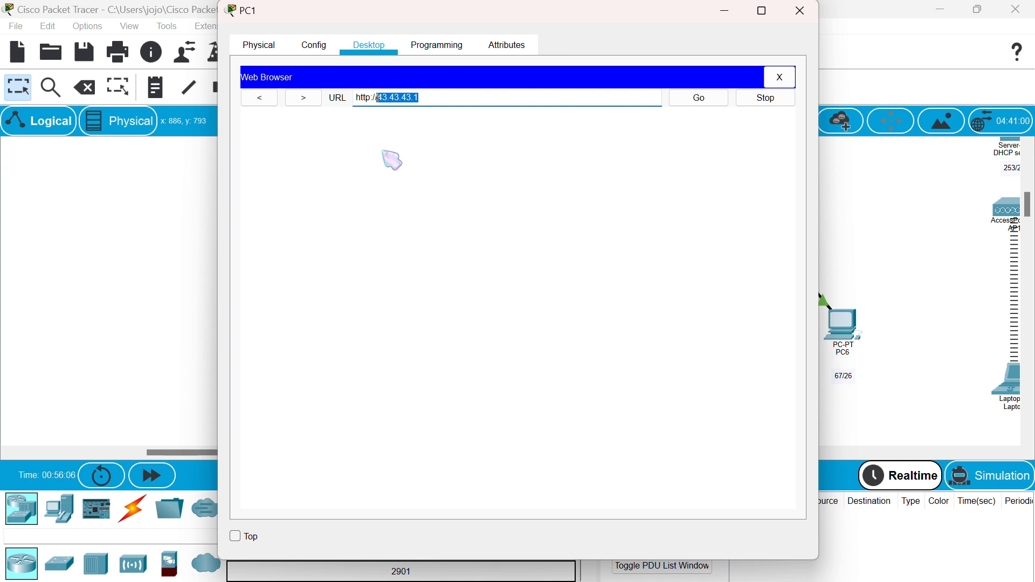
{"action": "type", "text": "www.jarkom.com"}
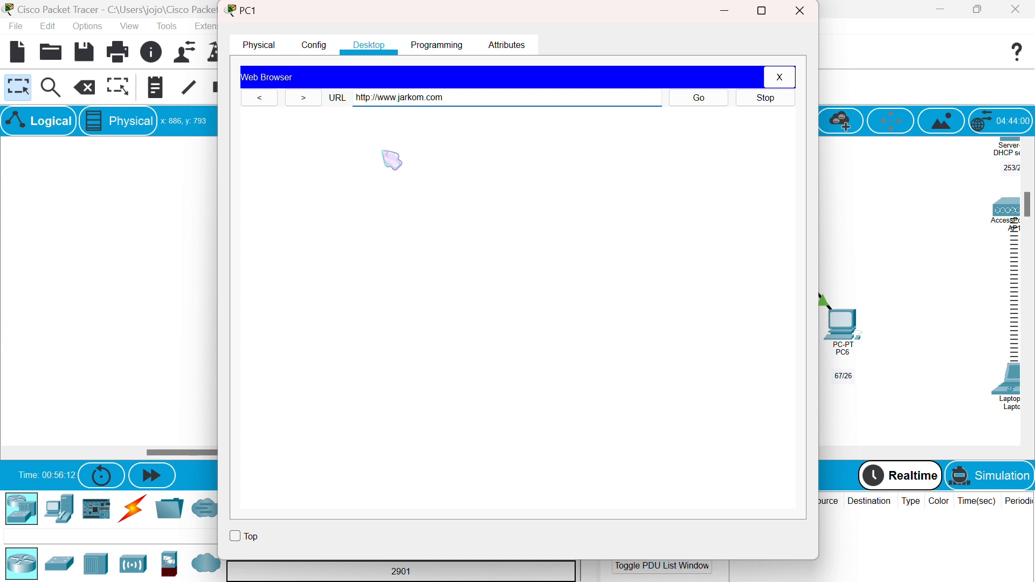
{"action": "left_click", "coordinate": [714, 99]}
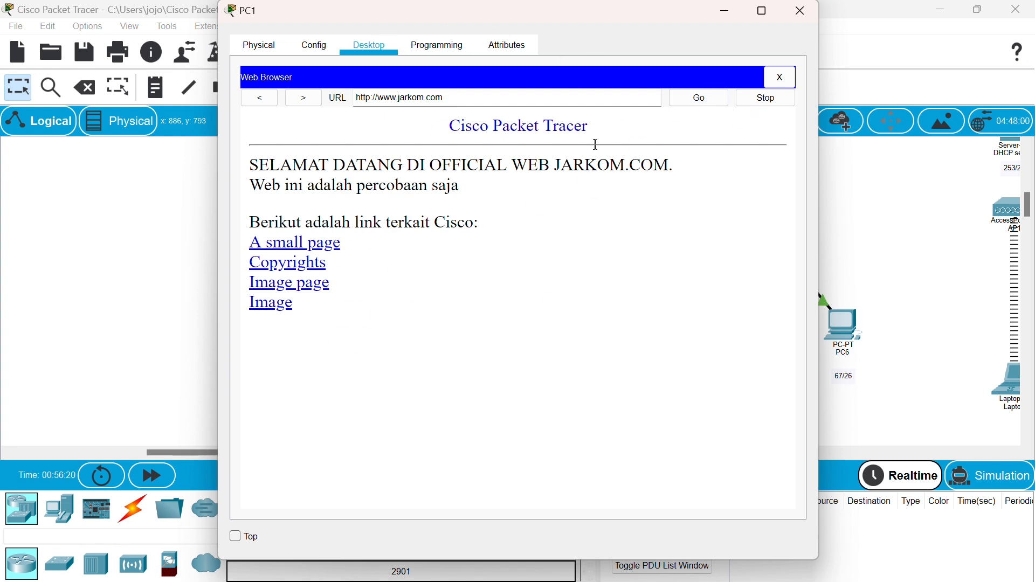
{"action": "left_click", "coordinate": [800, 10]}
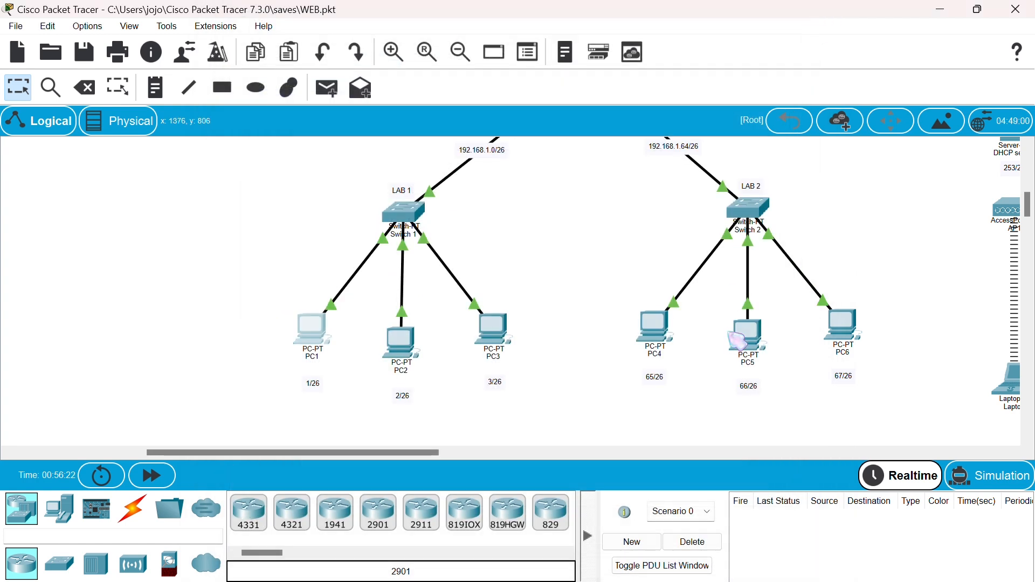
{"action": "left_click", "coordinate": [448, 380]}
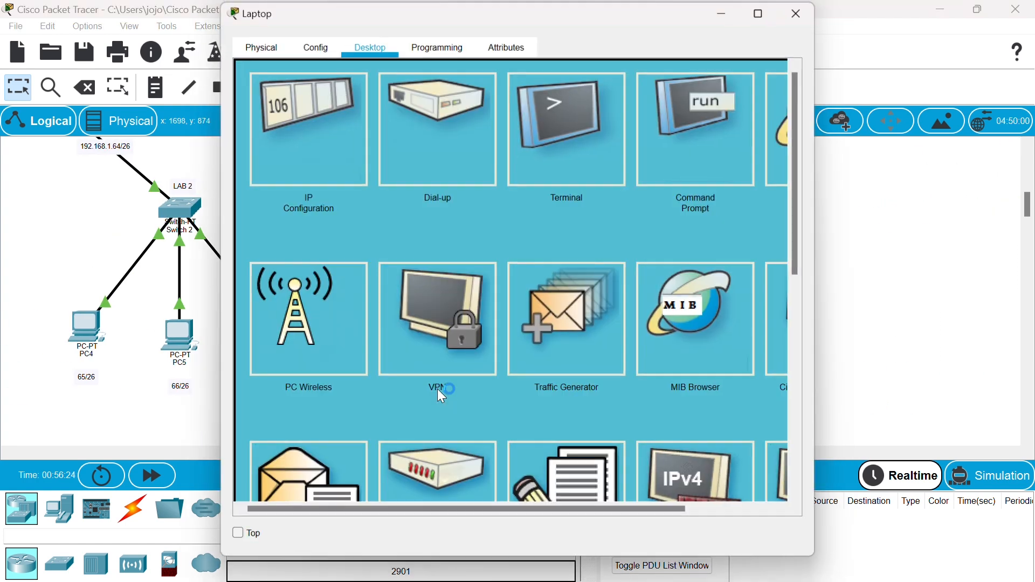
{"action": "scroll", "coordinate": [674, 163], "scroll_direction": "right", "scroll_amount": 3}
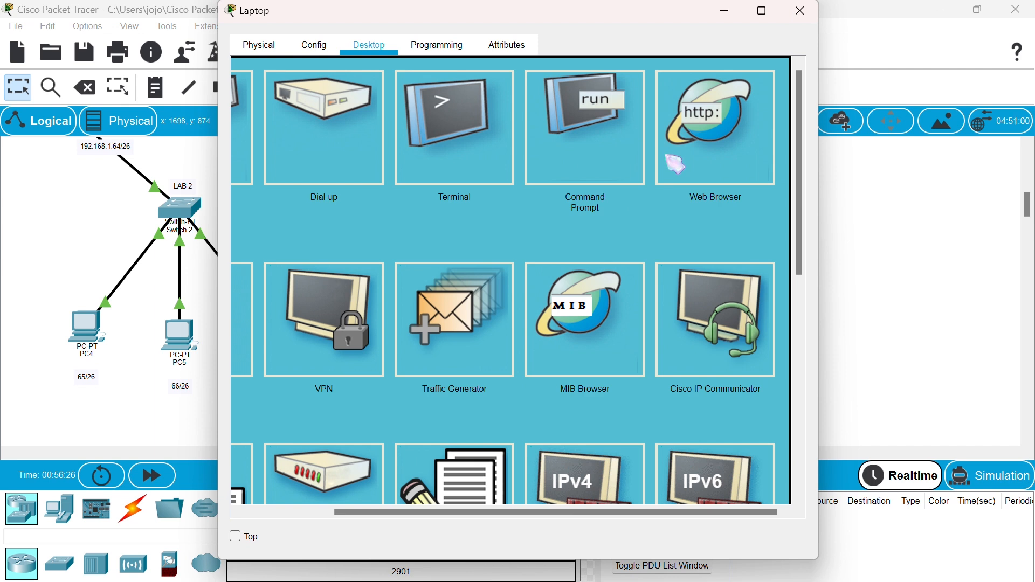
{"action": "left_click", "coordinate": [681, 163]}
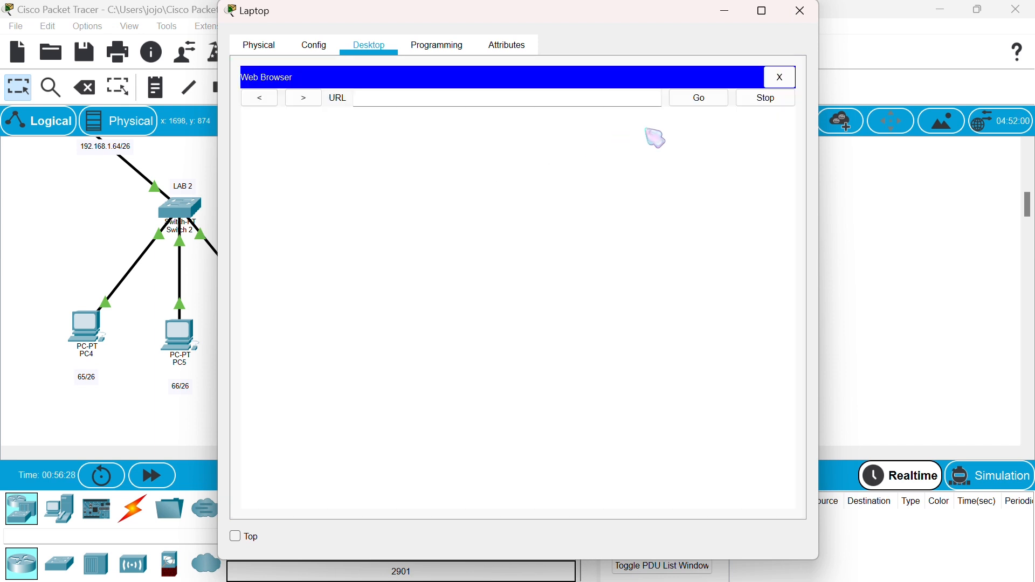
{"action": "left_click", "coordinate": [520, 102]}
{"action": "type", "text": "http://jarkom.com"}
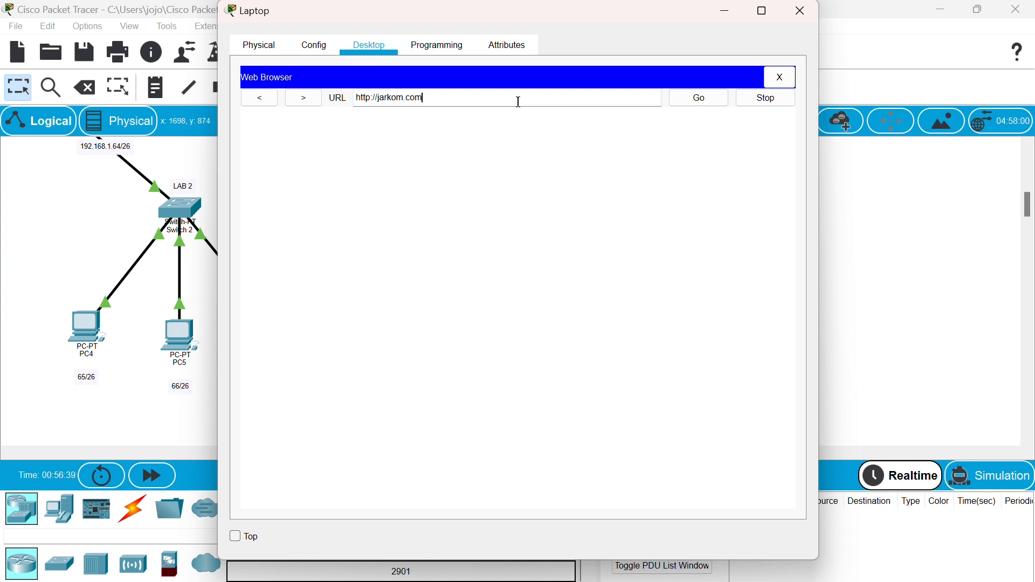
{"action": "left_click", "coordinate": [697, 99]}
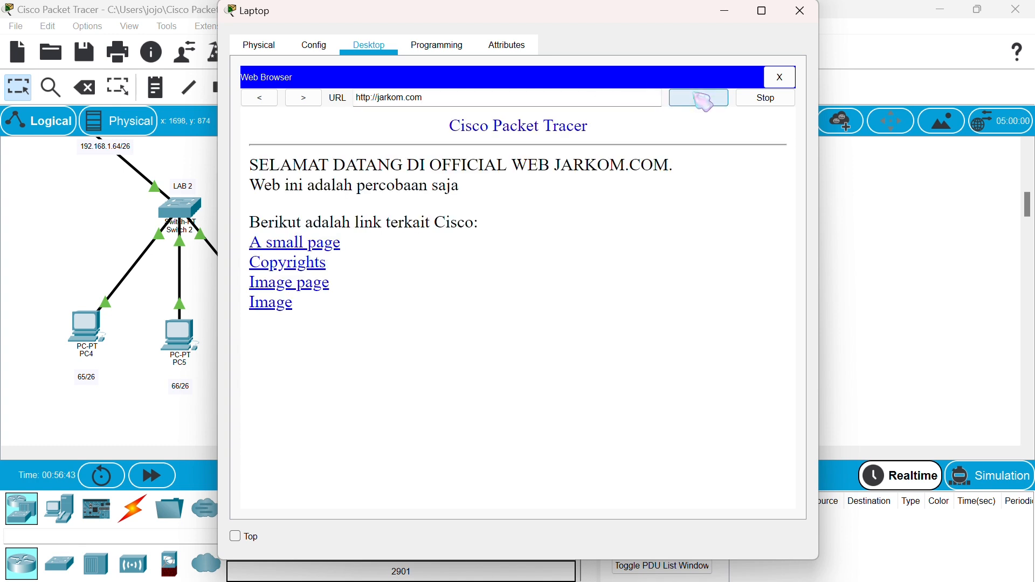
{"action": "left_click", "coordinate": [546, 100]}
{"action": "left_click_drag", "start_coordinate": [546, 100], "coordinate": [379, 107]}
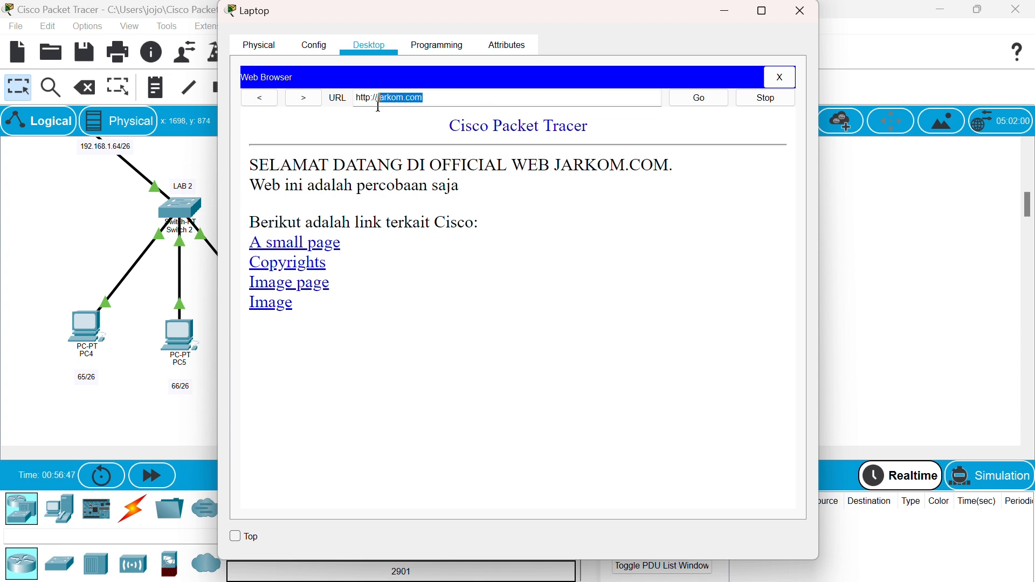
{"action": "key", "text": "BackSpace"}
{"action": "type", "text": "ww."}
{"action": "type", "text": "w"}
{"action": "type", "text": "k"}
{"action": "key", "text": "BackSpace"}
{"action": "type", "text": "jarkom.com"}
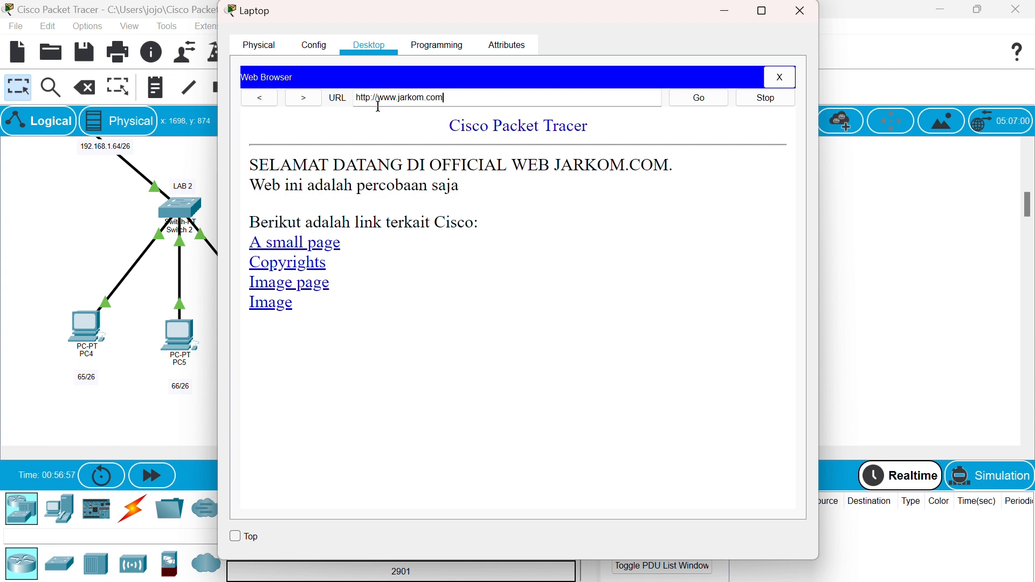
{"action": "left_click", "coordinate": [722, 101]}
{"action": "left_click", "coordinate": [802, 11]}
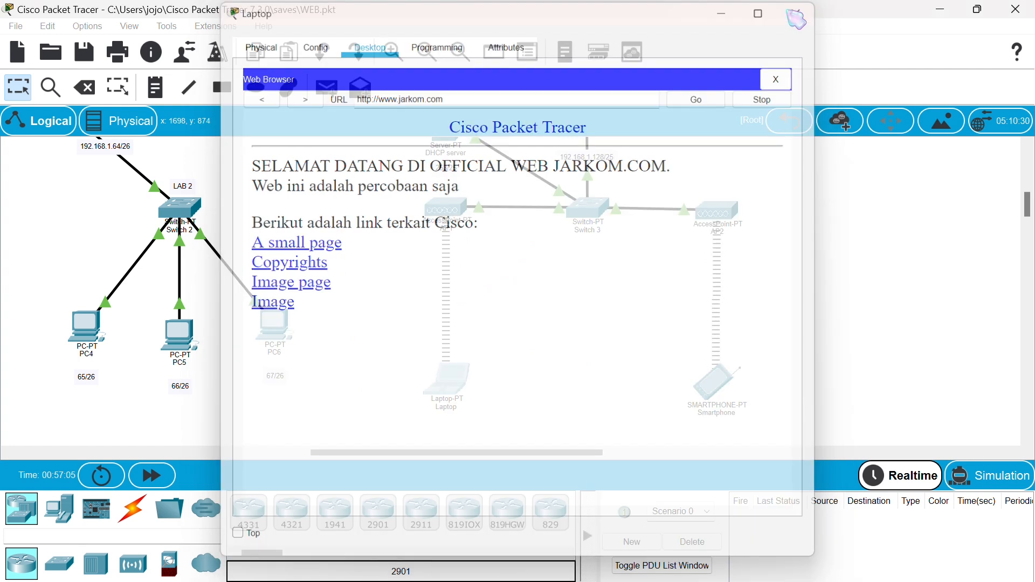
Open the command prompt on PC1 in LAB 1 and run nslookup ftp.jarkom.com to check its DNS resolution
{"action": "scroll", "coordinate": [585, 264], "scroll_direction": "left", "scroll_amount": 5}
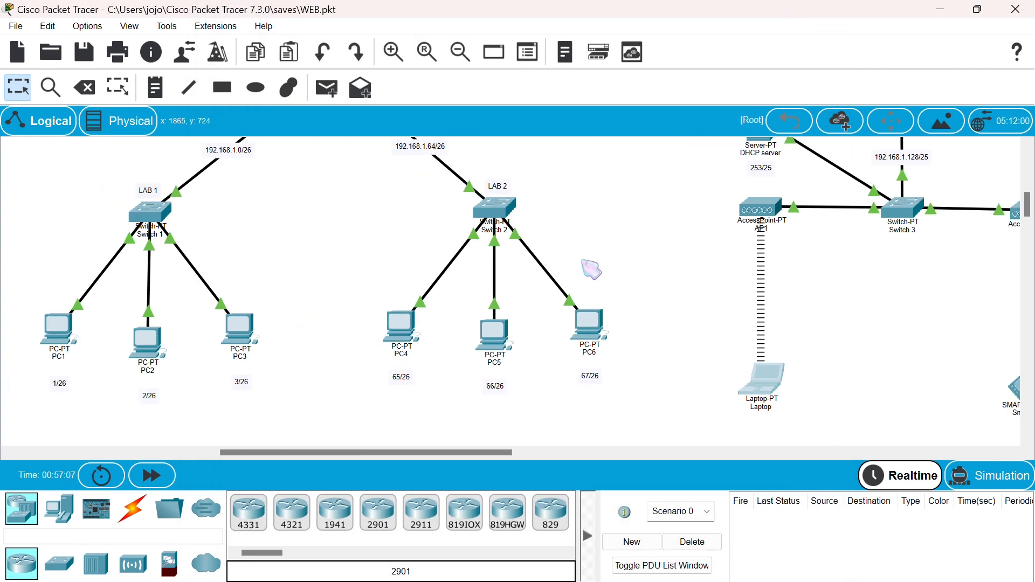
{"action": "scroll", "coordinate": [429, 317], "scroll_direction": "left", "scroll_amount": 2}
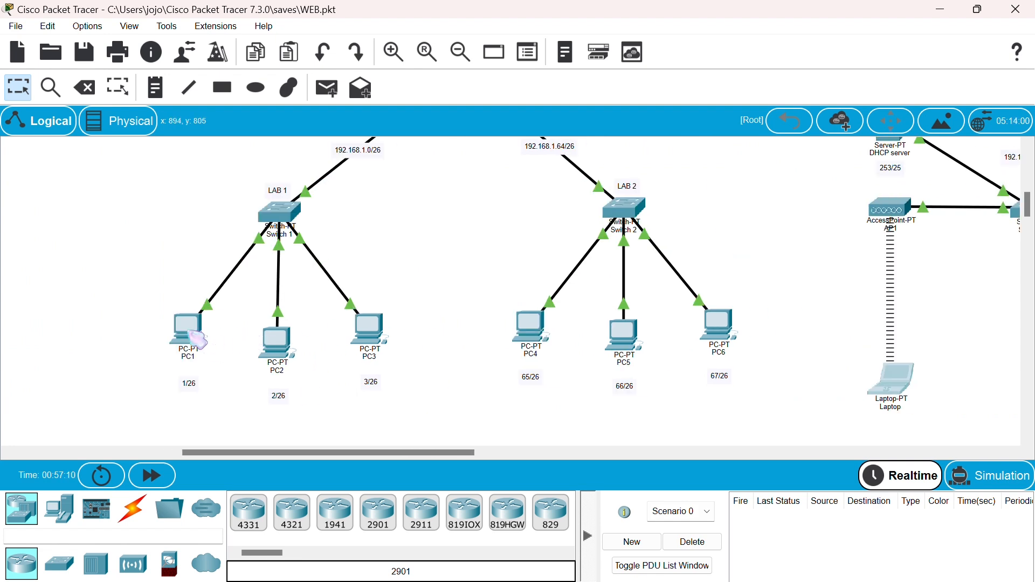
{"action": "left_click", "coordinate": [197, 338]}
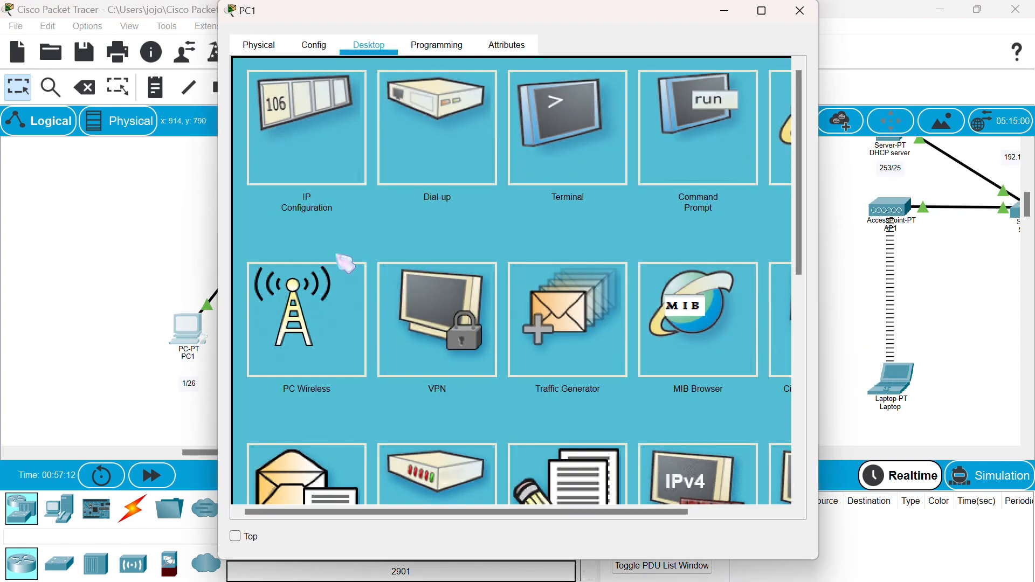
{"action": "scroll", "coordinate": [615, 145], "scroll_direction": "right", "scroll_amount": 2}
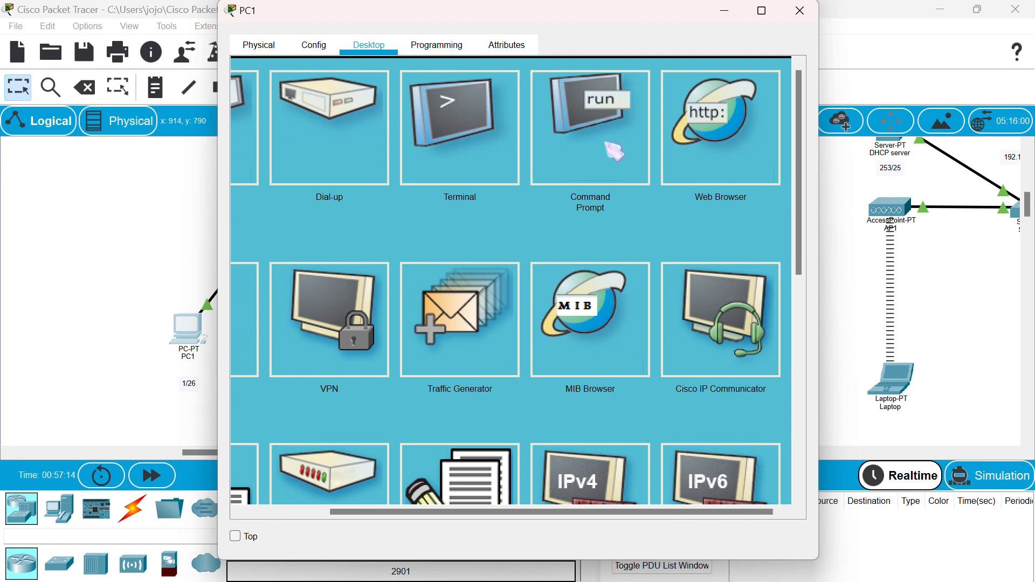
{"action": "left_click", "coordinate": [609, 144]}
{"action": "scroll", "coordinate": [433, 313], "scroll_direction": "down", "scroll_amount": 7}
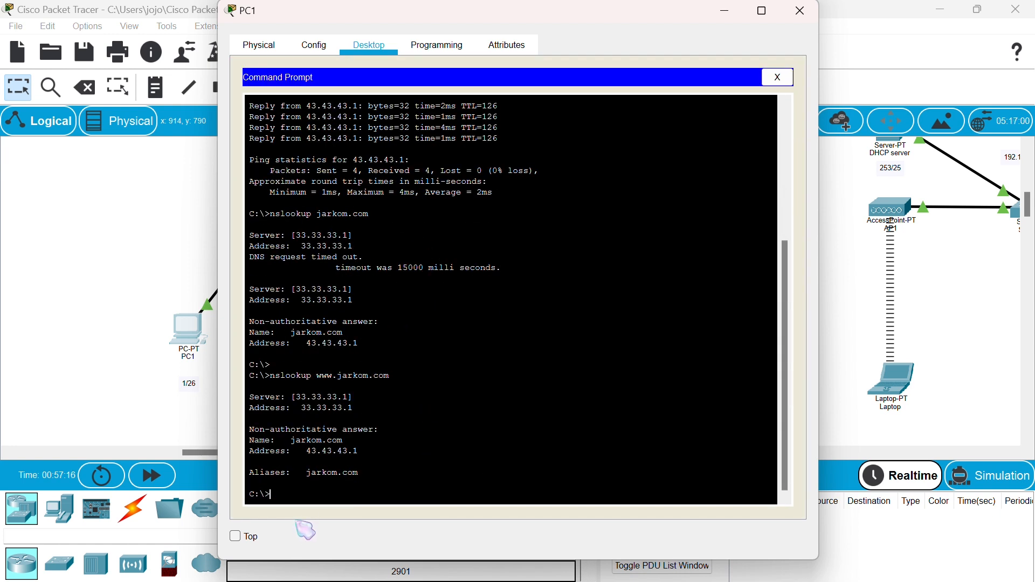
{"action": "type", "text": "nslookup ft"}
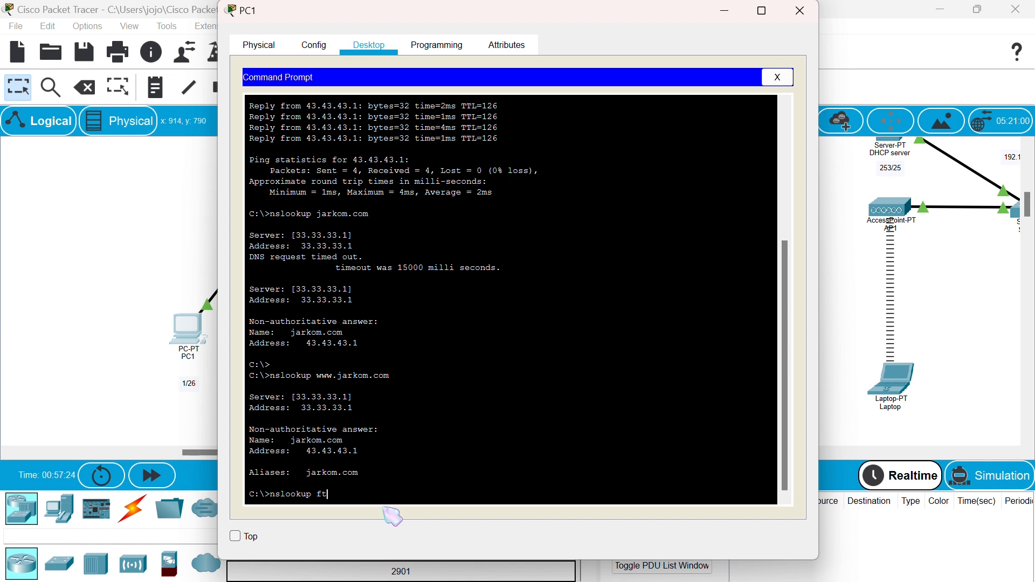
{"action": "type", "text": "p.jarkom.com"}
{"action": "key", "text": "Return"}
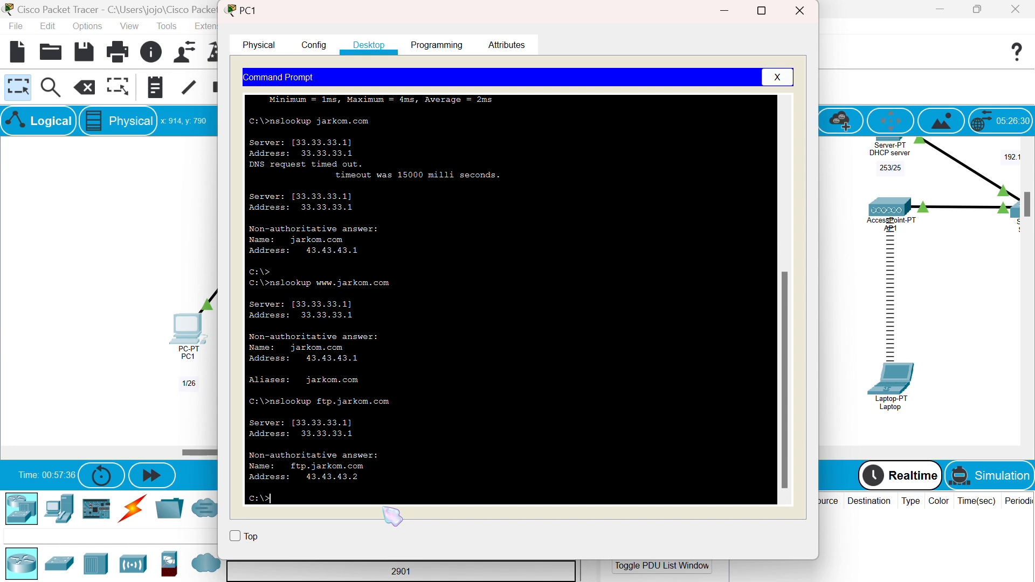
Log in to the FTP server from PC1 with ftp ftp.jarkom.com, username coba and the account password, and close the PC1 window
{"action": "type", "text": "ftp ftp.jarkom.com"}
{"action": "key", "text": "Return"}
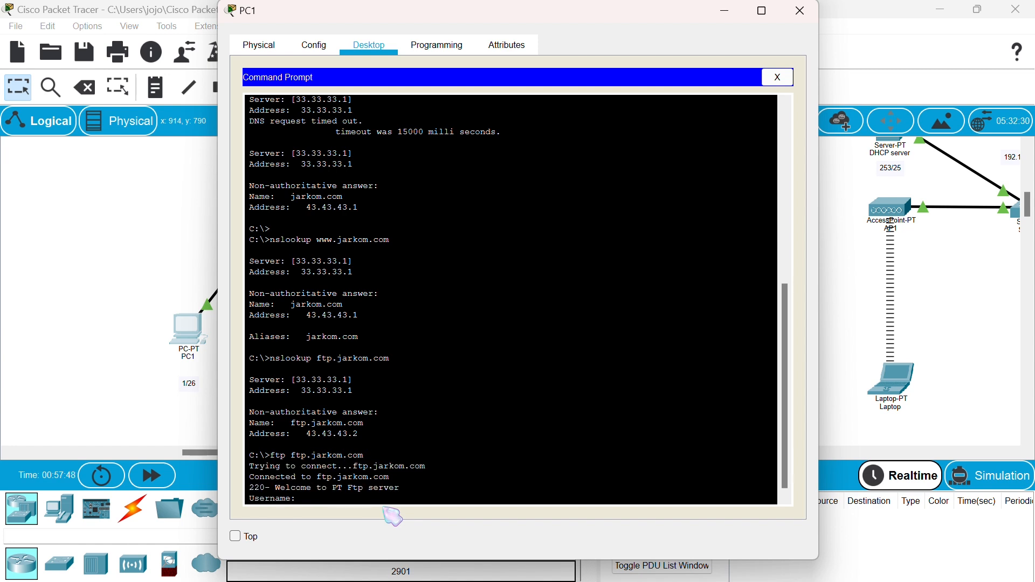
{"action": "type", "text": "coba"}
{"action": "key", "text": "Return"}
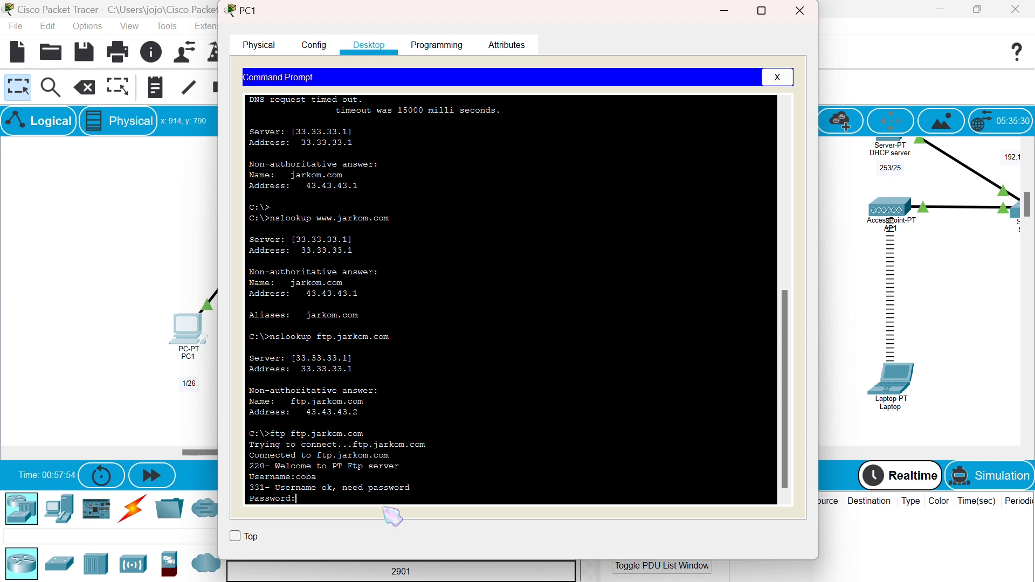
{"action": "key", "text": "Return"}
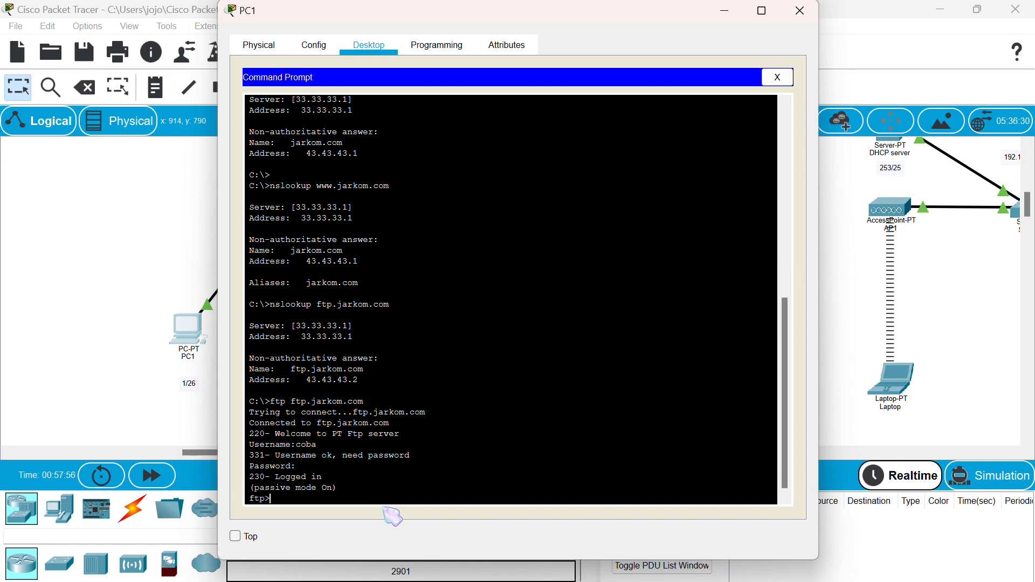
{"action": "scroll", "coordinate": [407, 441], "scroll_direction": "down", "scroll_amount": 1}
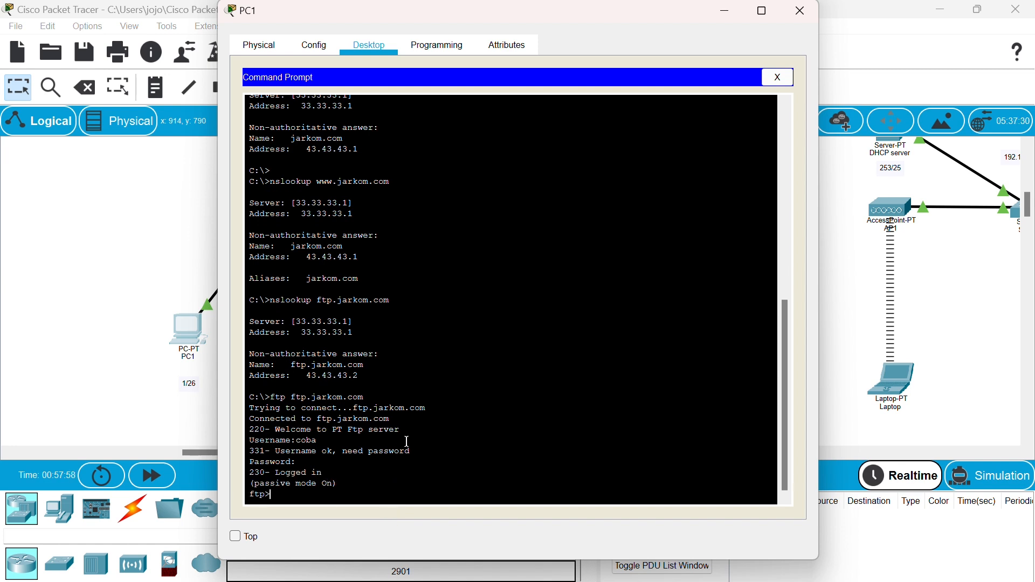
{"action": "left_click", "coordinate": [801, 11]}
Open the command prompt on the laptop connected to AP1 and run nslookup ftp.jarkom.com
{"action": "scroll", "coordinate": [724, 309], "scroll_direction": "right", "scroll_amount": 3}
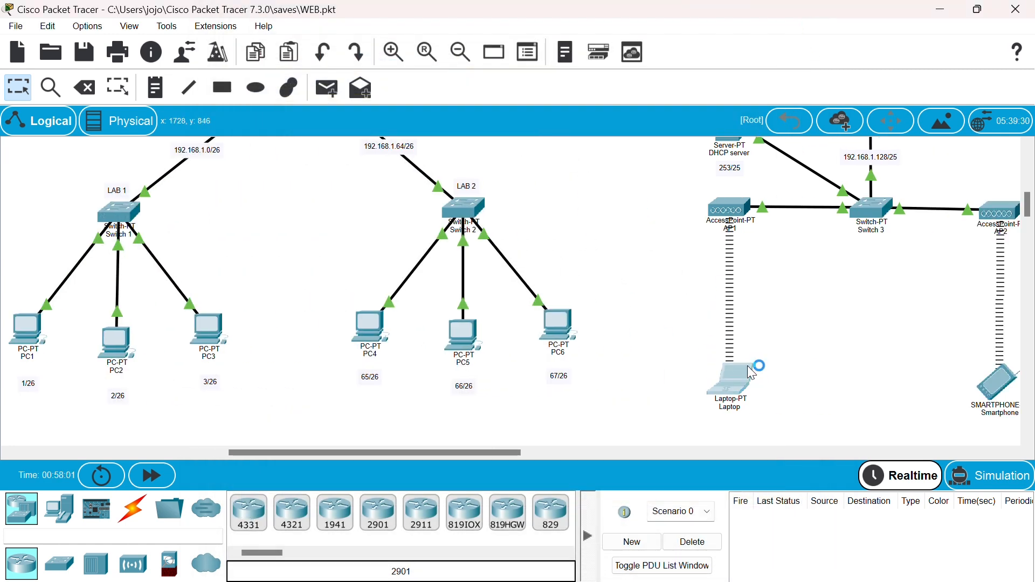
{"action": "left_click", "coordinate": [734, 377]}
{"action": "scroll", "coordinate": [500, 174], "scroll_direction": "right", "scroll_amount": 3}
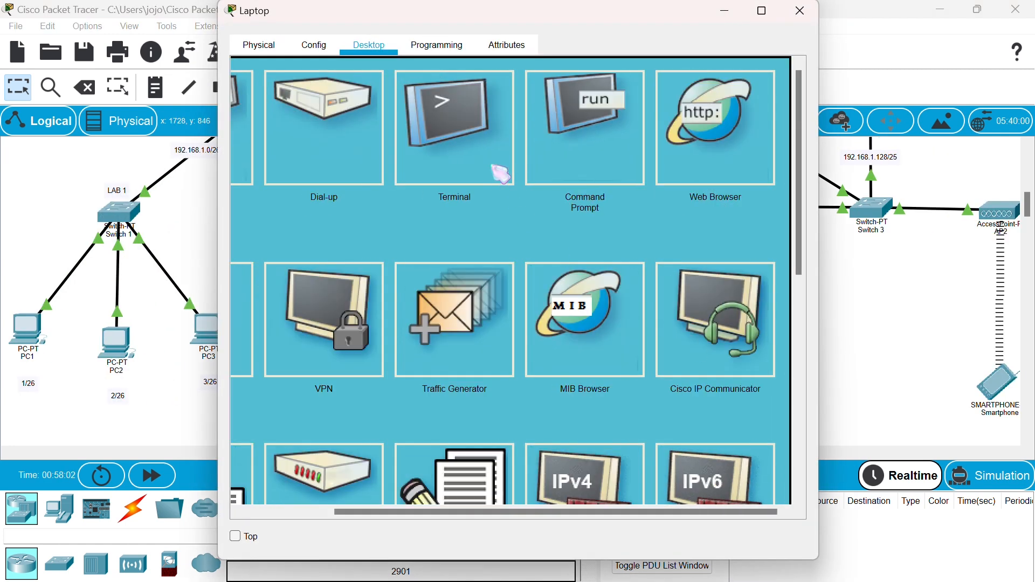
{"action": "left_click", "coordinate": [575, 162]}
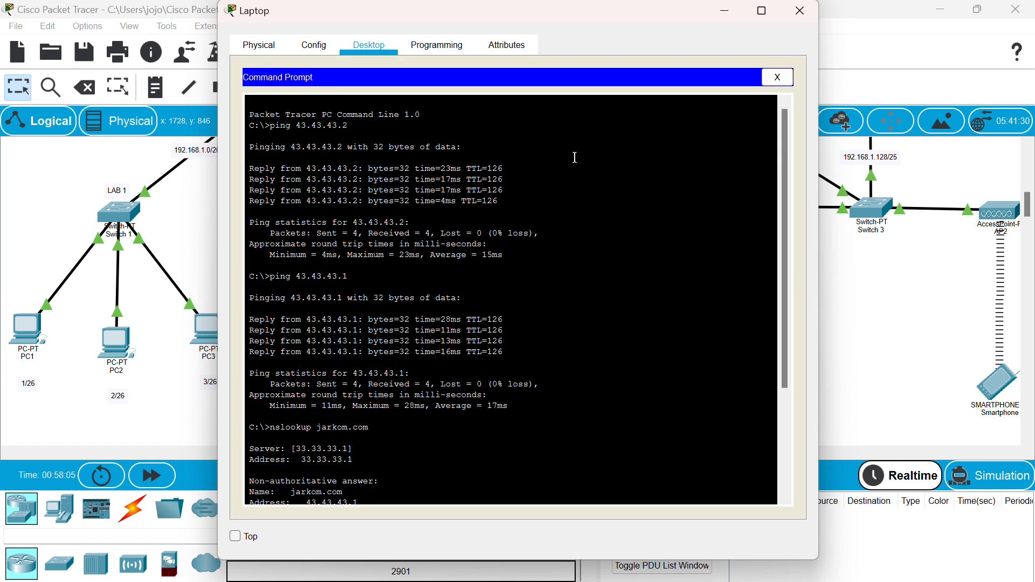
{"action": "scroll", "coordinate": [461, 280], "scroll_direction": "down", "scroll_amount": 5}
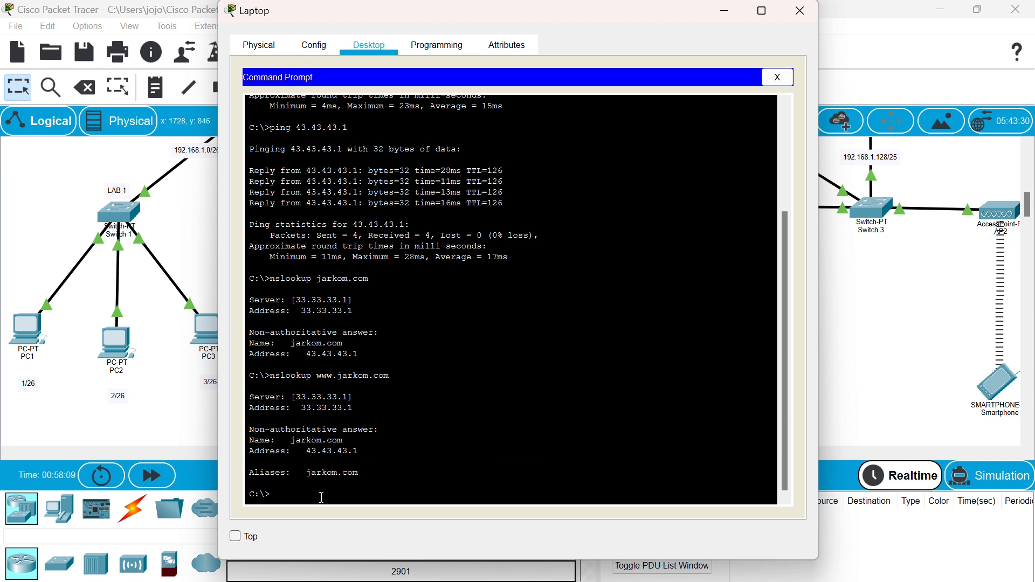
{"action": "type", "text": "nslookup ftp.jarkom.com"}
{"action": "key", "text": "Return"}
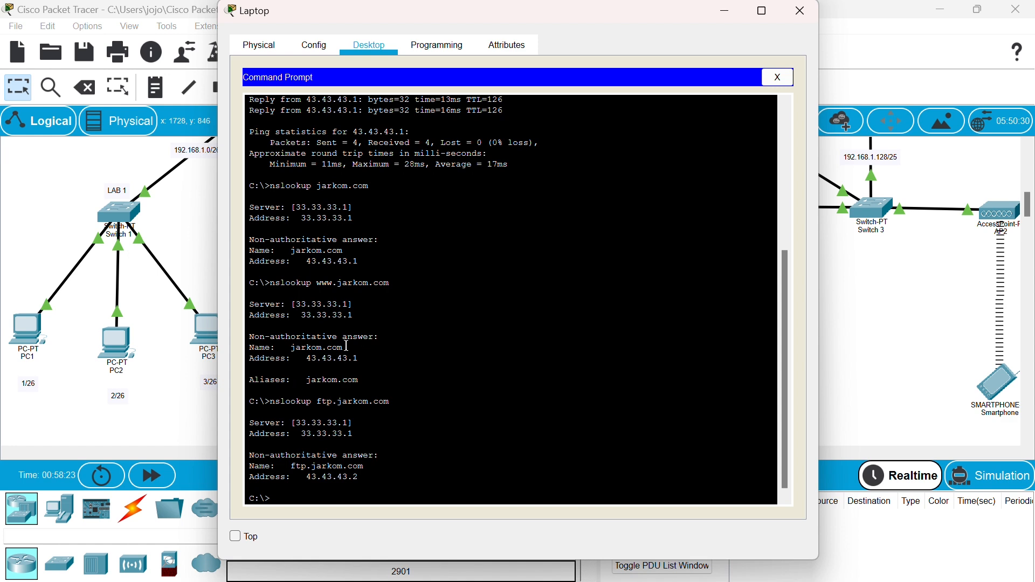
Log in to the FTP server from the laptop with ftp ftp.jarkom.com, username coba and the account password
{"action": "type", "text": "ftp ftp.jarkom.com"}
{"action": "key", "text": "Return"}
{"action": "type", "text": "coba"}
{"action": "key", "text": "Return"}
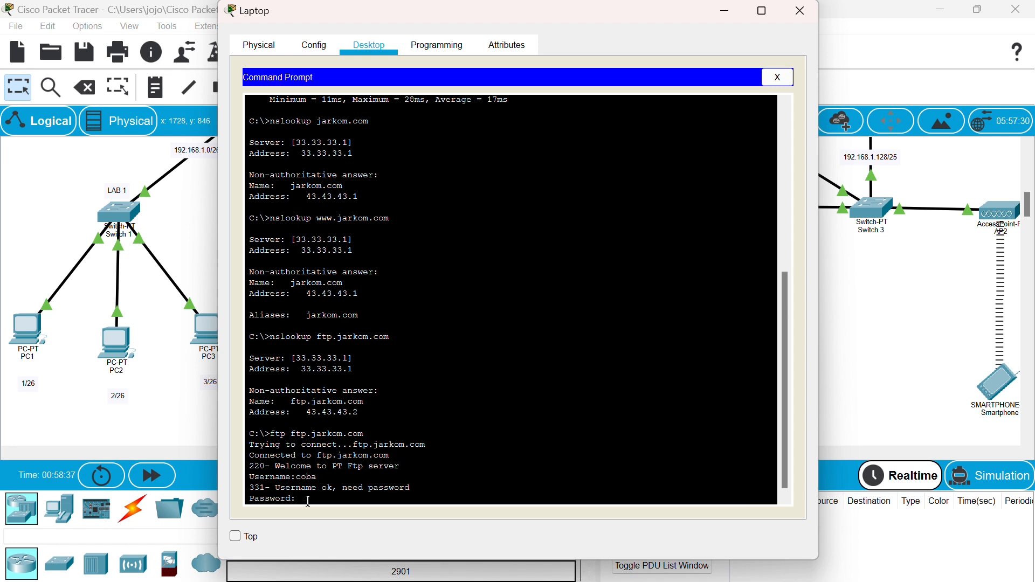
{"action": "key", "text": "Return"}
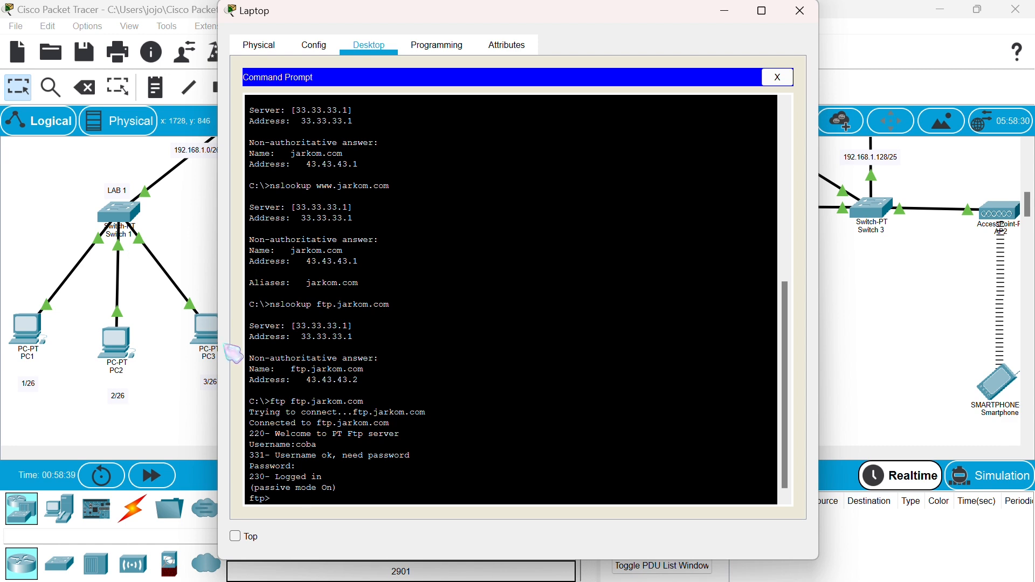